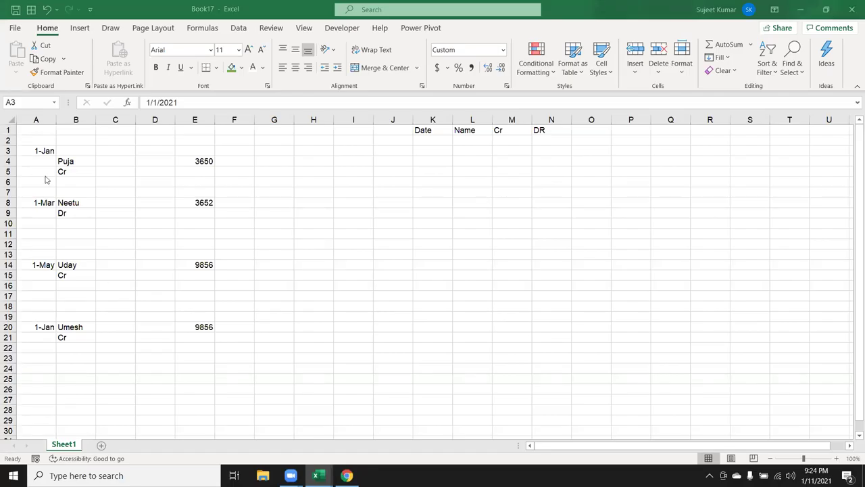
Inspect the A–E records: the first record's name, Cr label and 3650, and the second's 3652
mouse_move(39, 139)
left_mouse_down()
mouse_move(208, 258)
mouse_move(209, 334)
left_mouse_up()
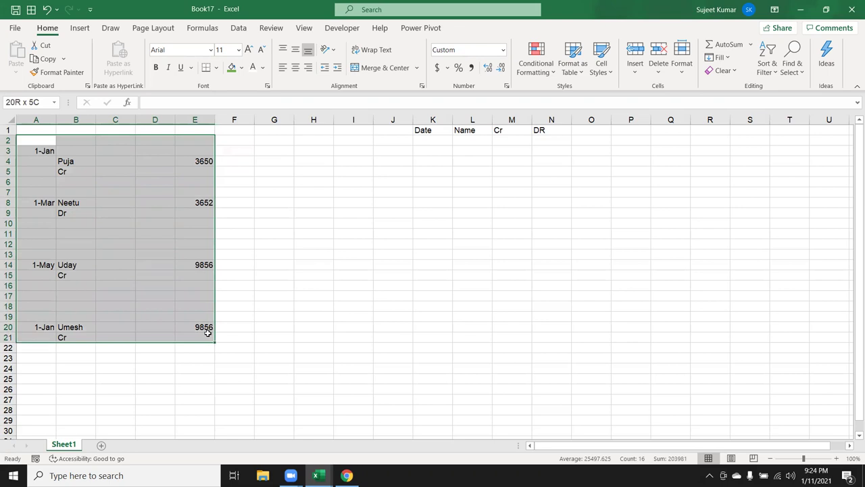
left_click(29, 151)
left_click_drag(29, 141, 33, 348)
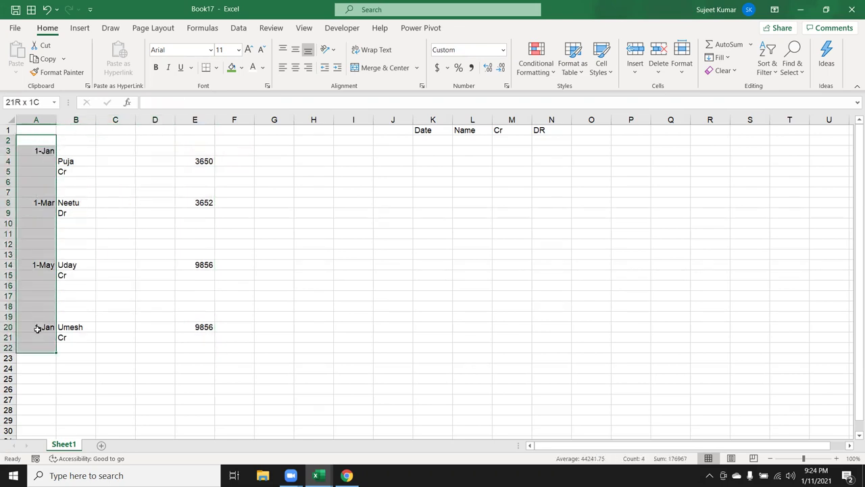
left_click(84, 162)
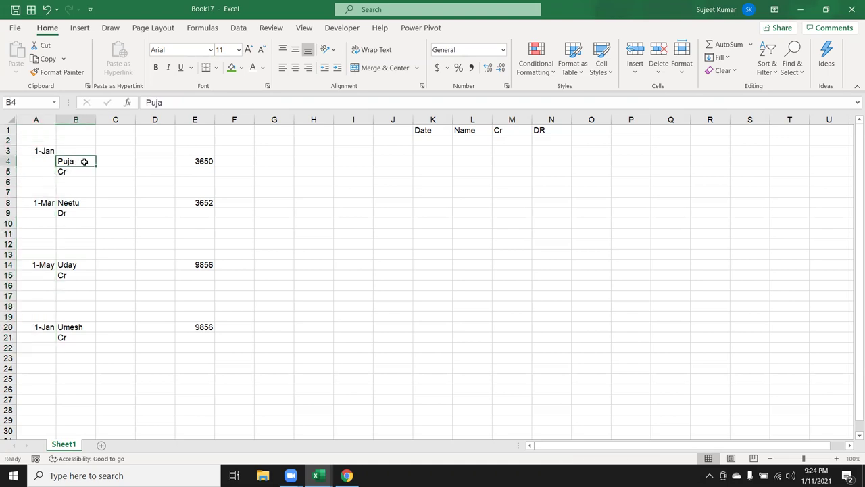
left_click(210, 160)
left_click(63, 170)
double_click(63, 171)
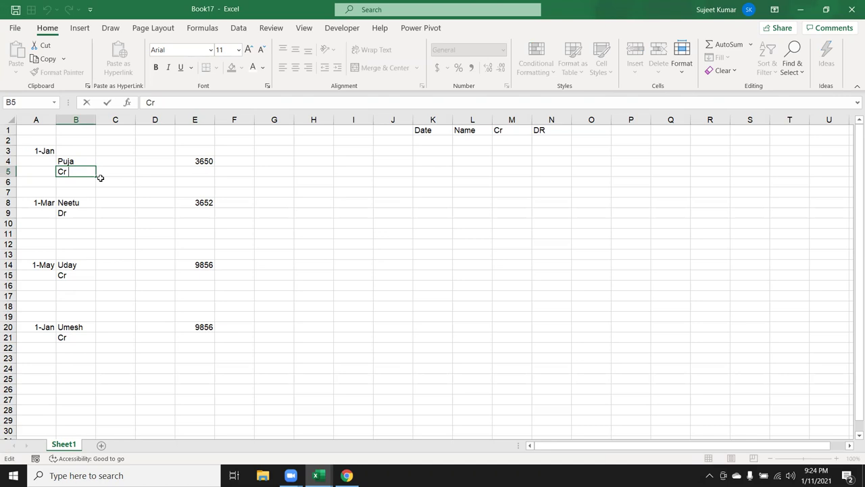
left_click(195, 166)
left_click(189, 202)
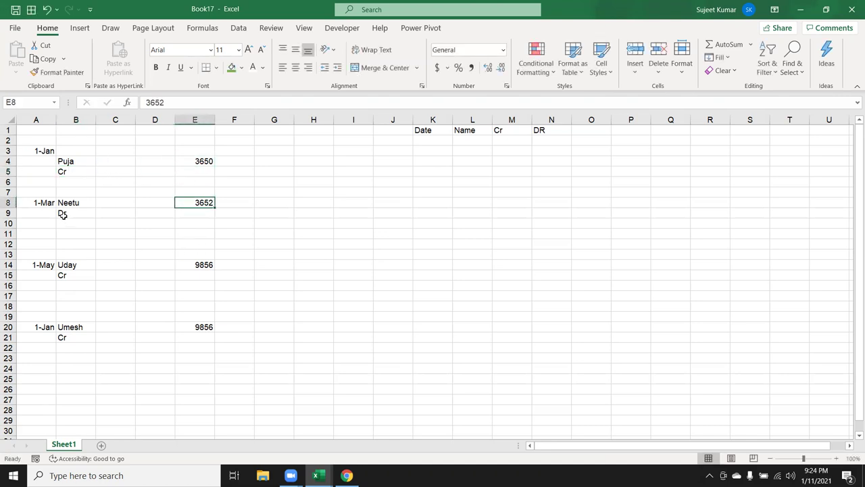
Examine the blank rows between records and step from the first date to the first name
left_click(49, 235)
left_click_drag(42, 224, 173, 254)
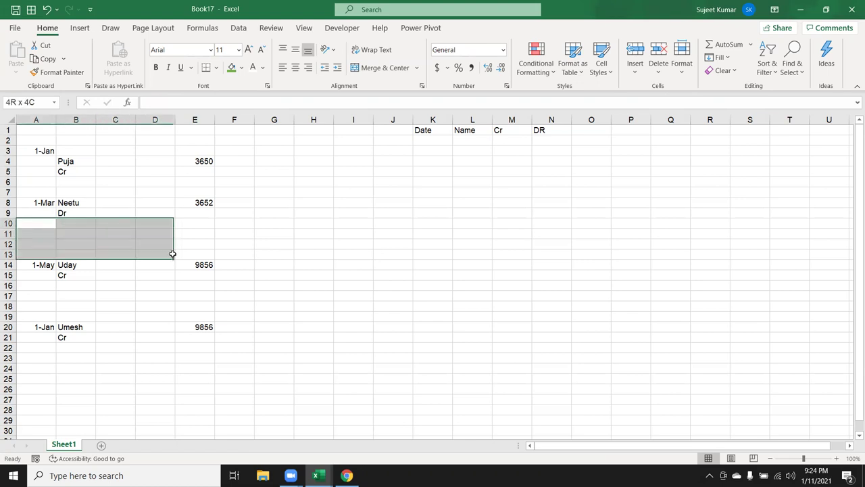
left_click(154, 243)
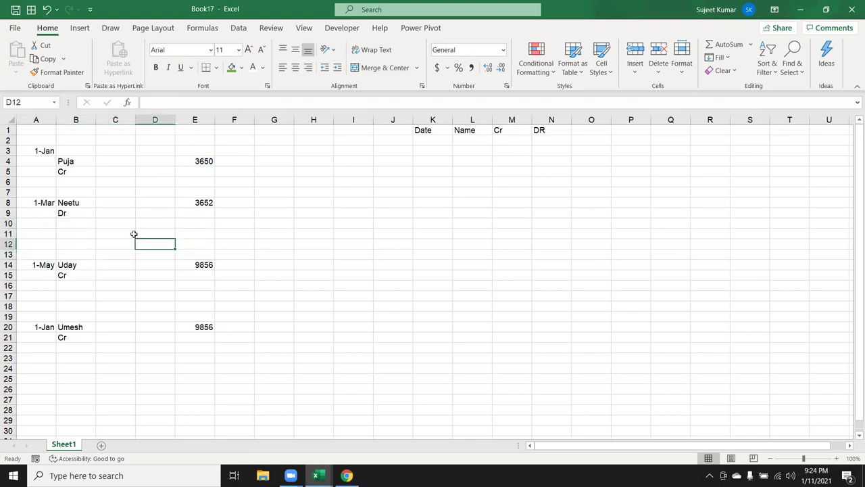
left_click_drag(38, 131, 39, 348)
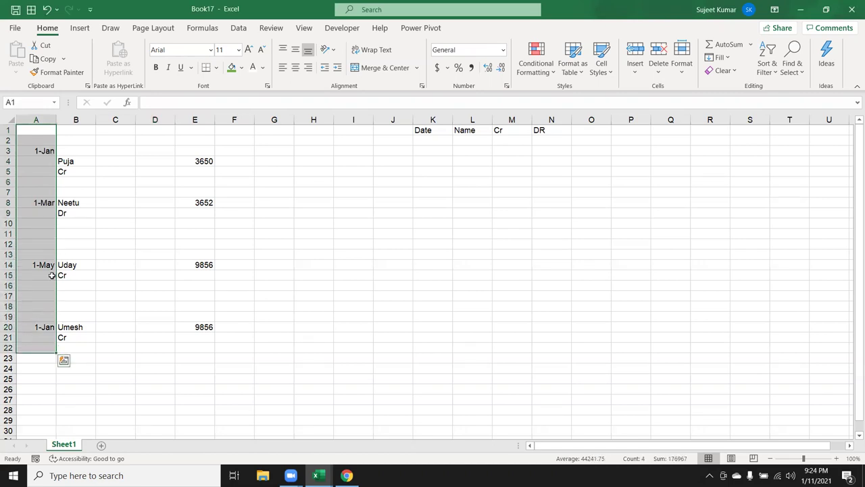
left_click(47, 140)
key("Down")
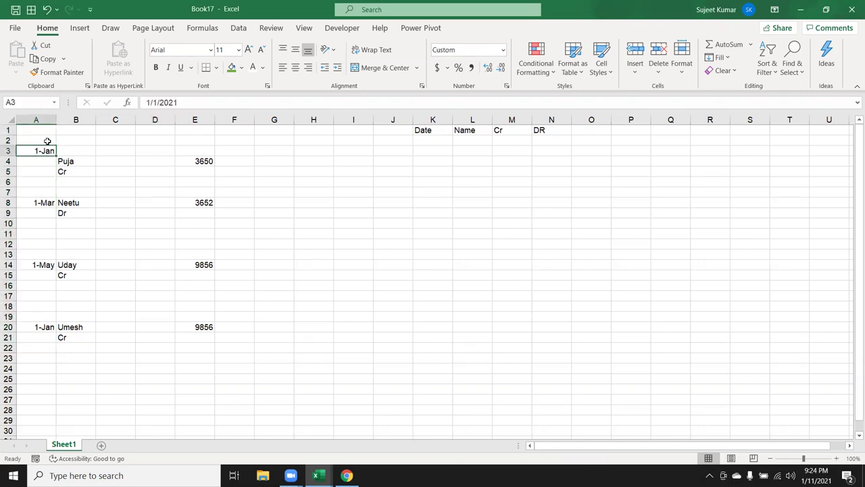
key("Right")
key("Down")
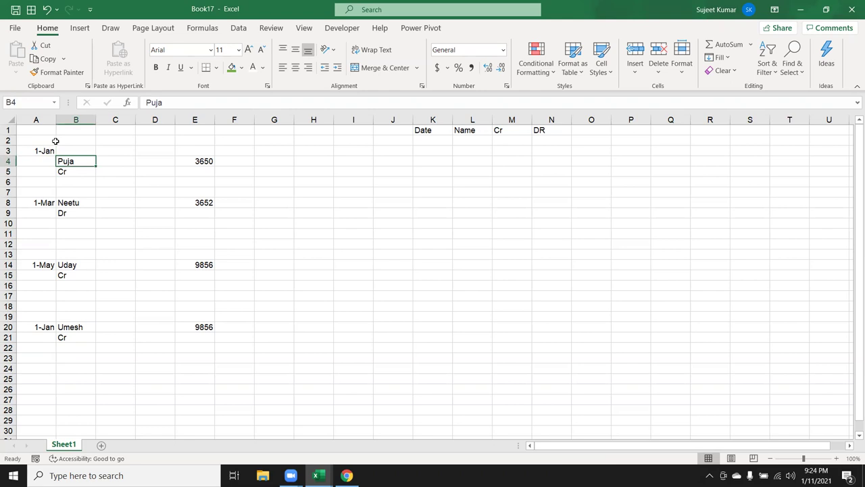
Enter a sample table row: date 1-Jan, a sample name, and 3650 in the Cr column
left_click_drag(433, 147, 426, 141)
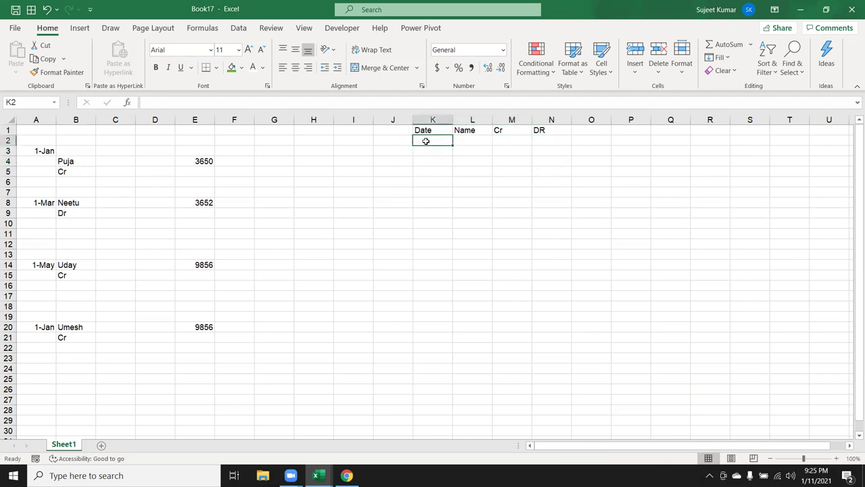
type("1/")
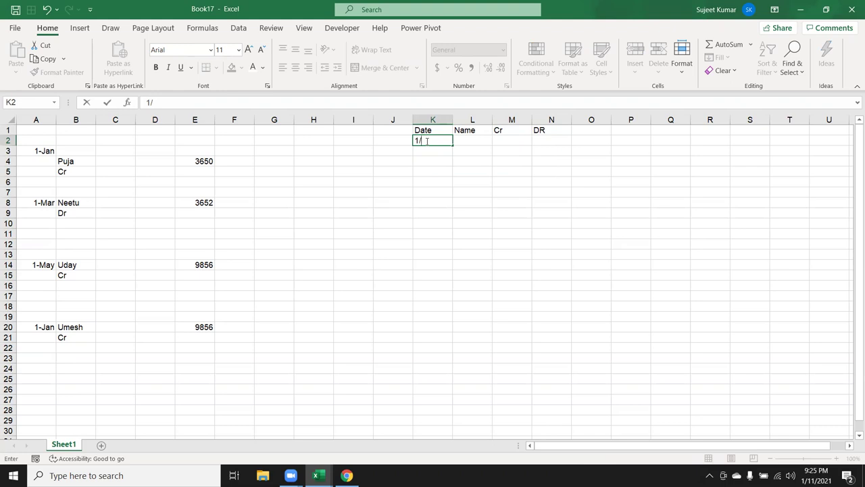
type("1")
key("Tab")
type("Ou")
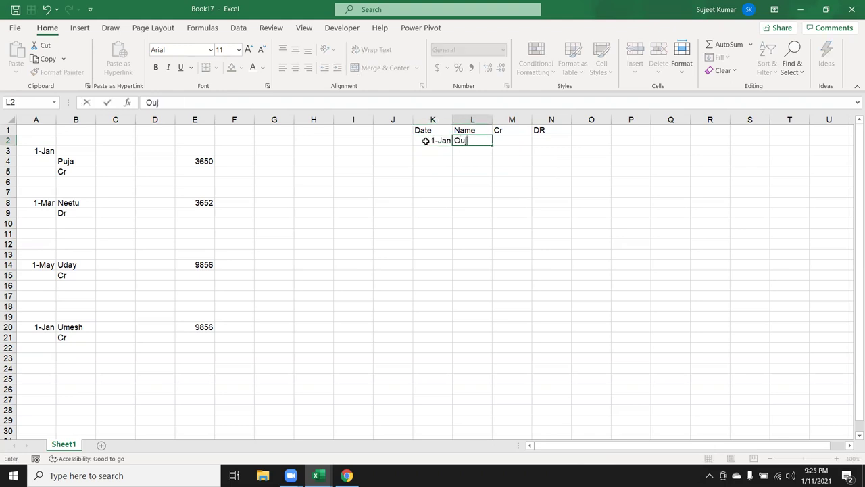
type("ja")
key("Tab")
left_click(82, 172)
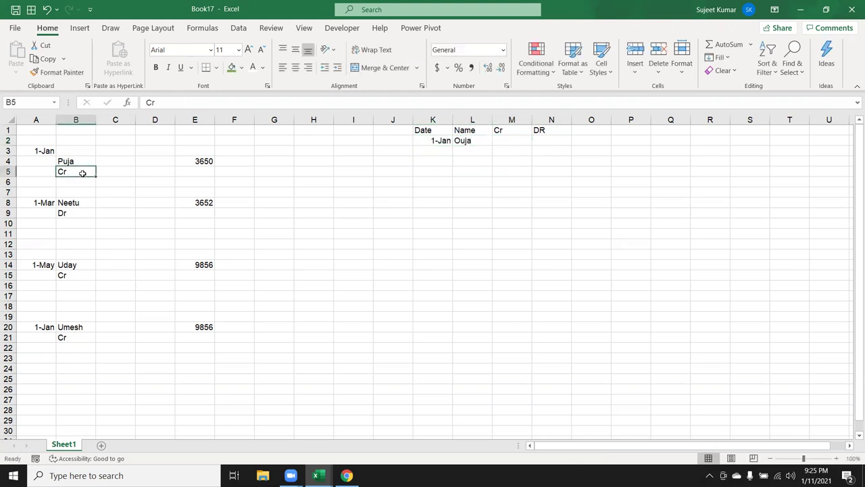
left_click(211, 161)
left_click(524, 130)
left_click(510, 143)
type("3650")
key("Return")
Add a second sample row dated 1-Mar with another name and 3652 in the DR column
left_click(71, 213)
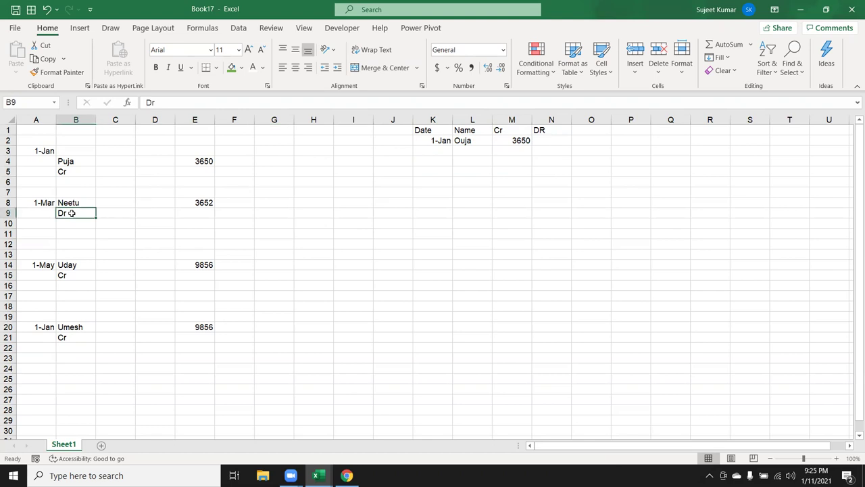
left_click(75, 203)
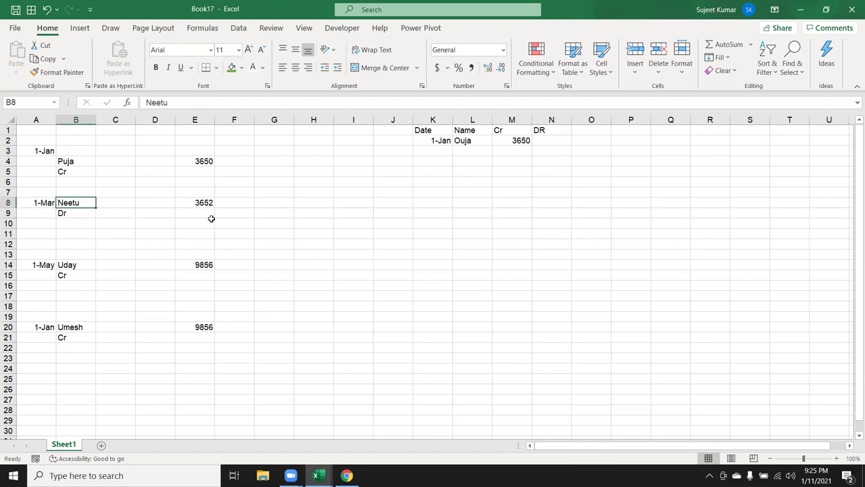
left_click(433, 158)
key("Up")
type("3")
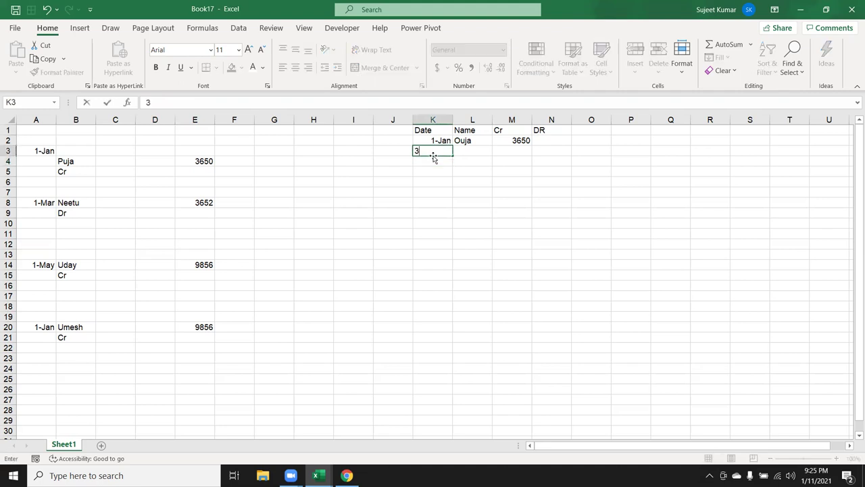
type("1")
key("Tab")
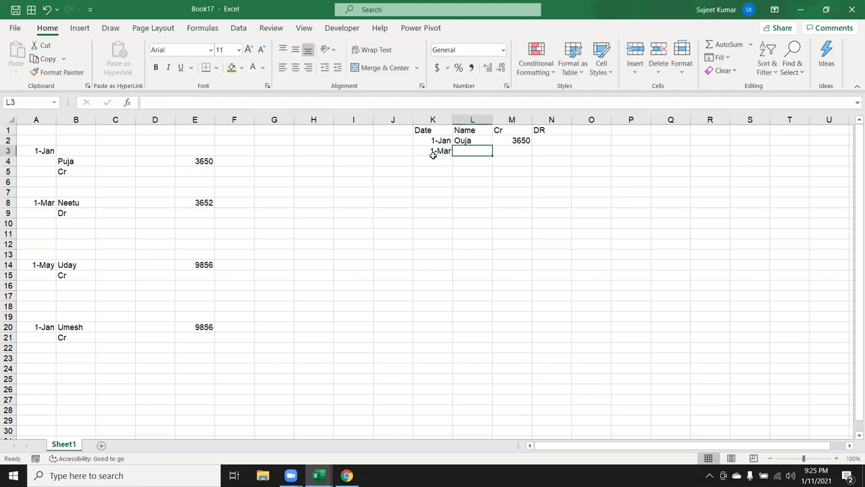
type("Neety")
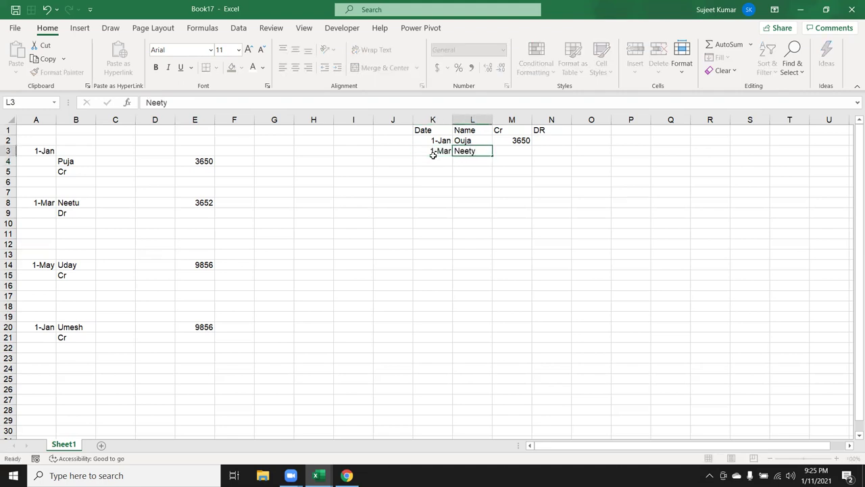
key("Tab")
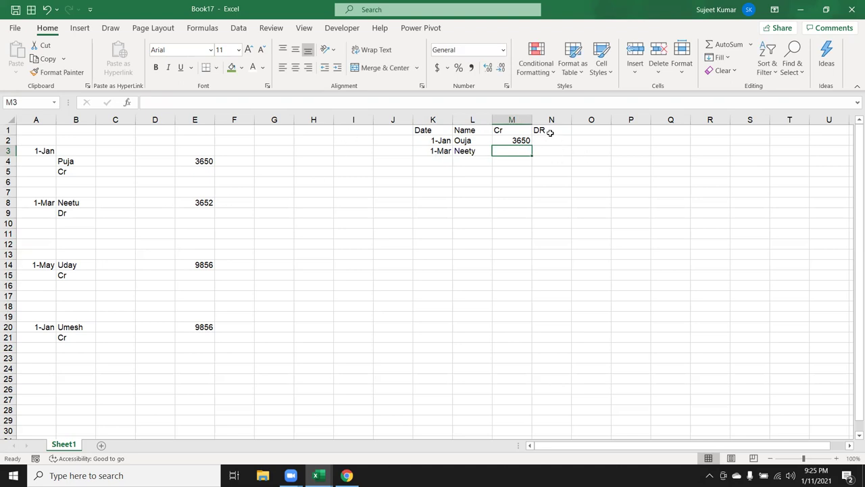
left_click(548, 150)
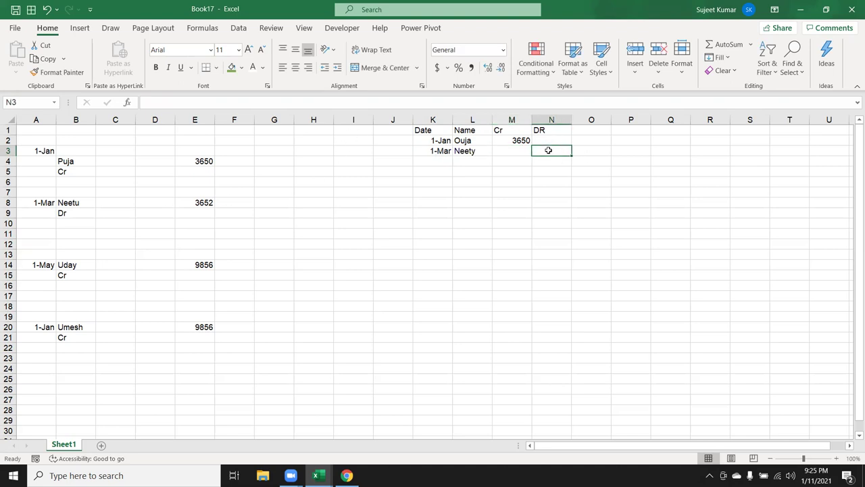
type("3652")
key("Return")
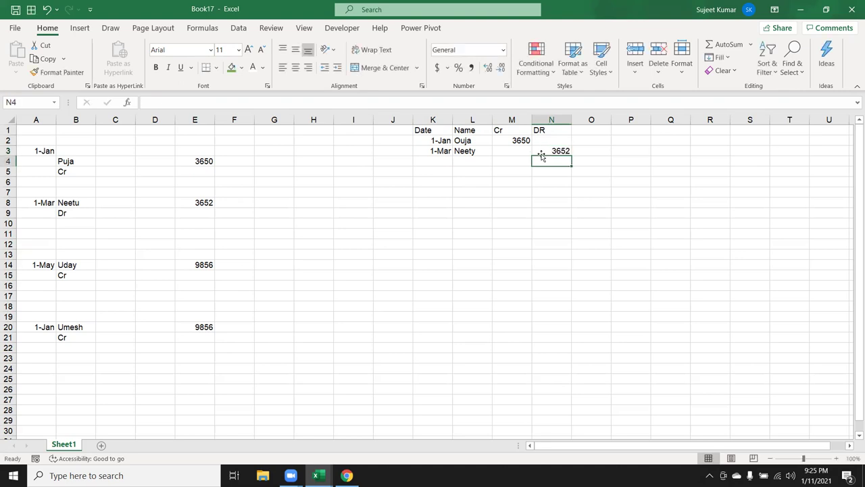
Clear both sample rows from the table and return to cell A1
left_click_drag(441, 142, 558, 150)
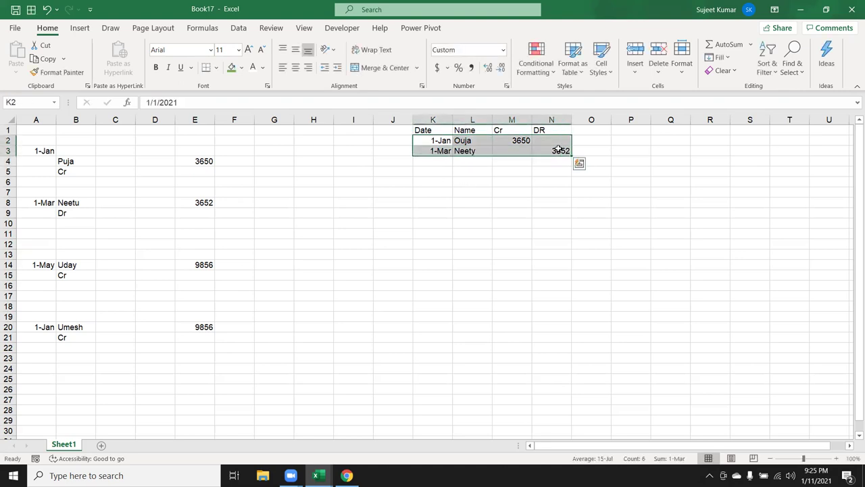
key("End")
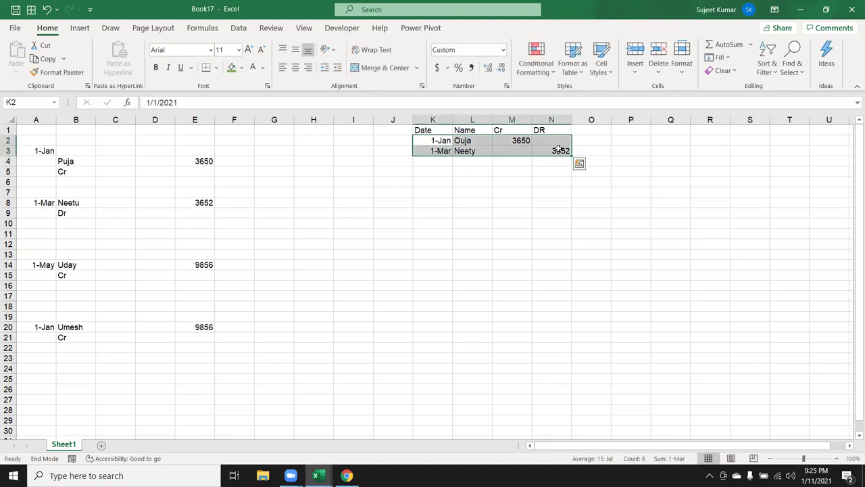
key("Delete")
key("Left")
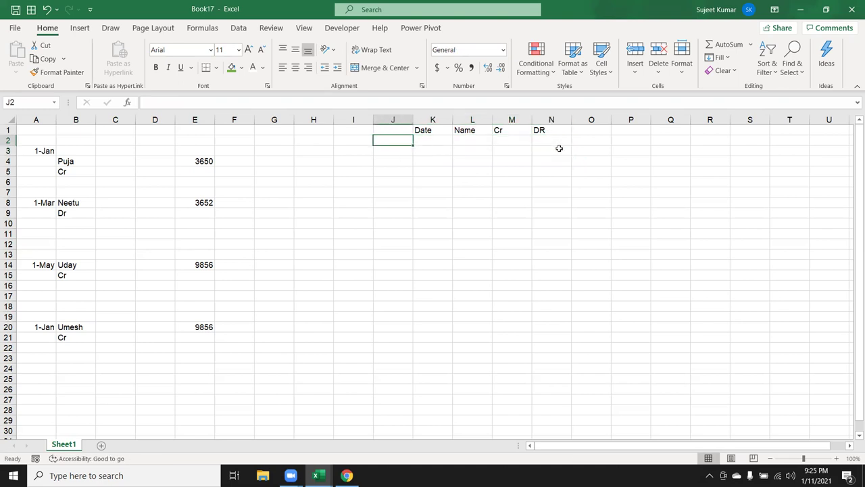
key("Home")
key("Up")
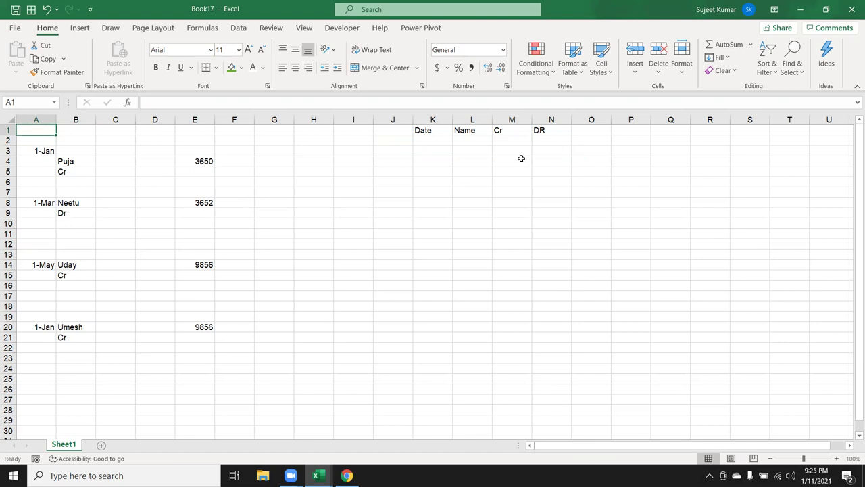
In the Visual Basic editor, create a macro named Sub copy() in Module1
left_click(342, 28)
left_click(15, 59)
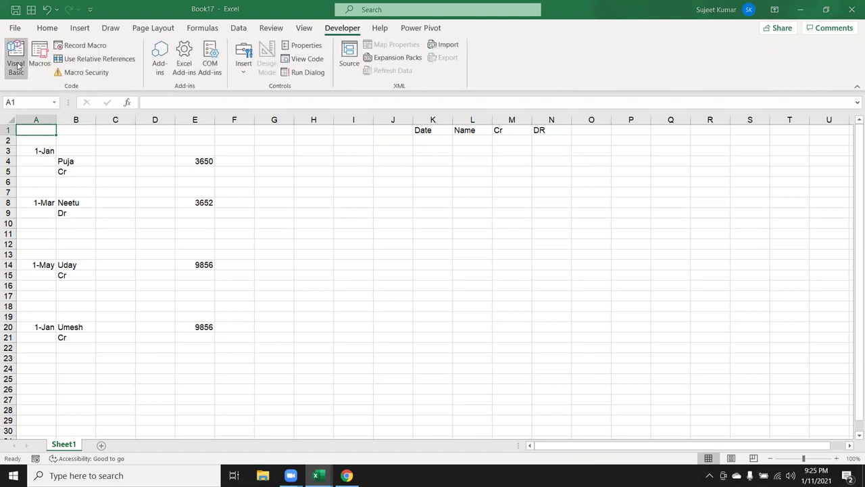
type("sub")
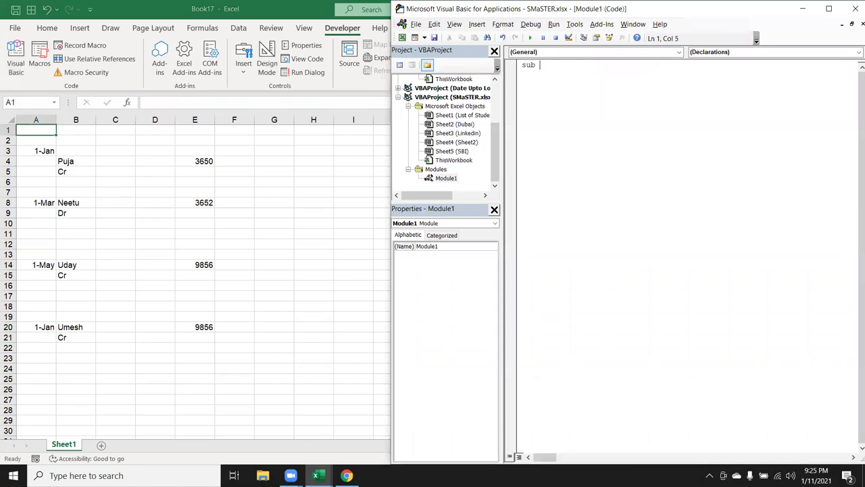
type("op")
type("y()")
key("Return")
key("Return")
key("Return")
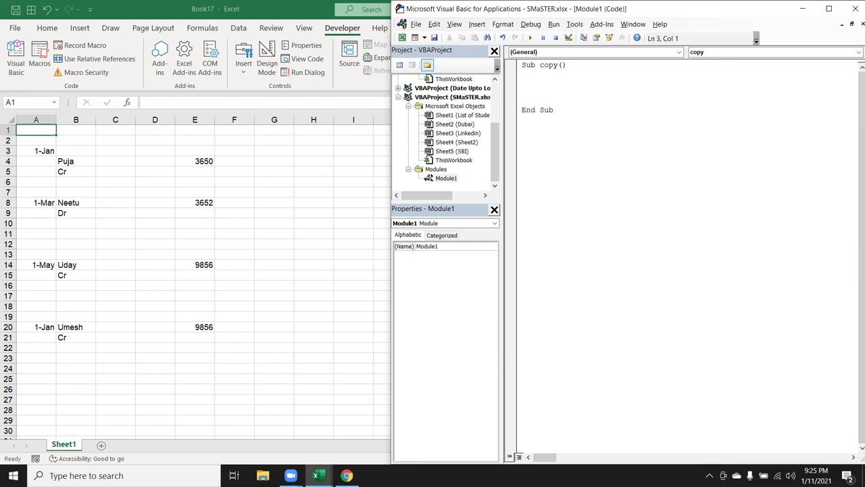
Add the line Range("A1").End(xlDown).Select to the copy macro
type("range")
type("(\"A")
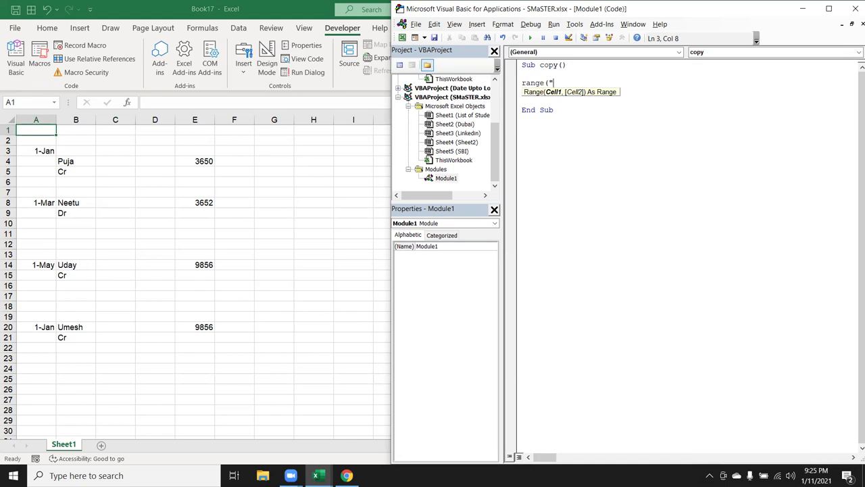
type("1\")")
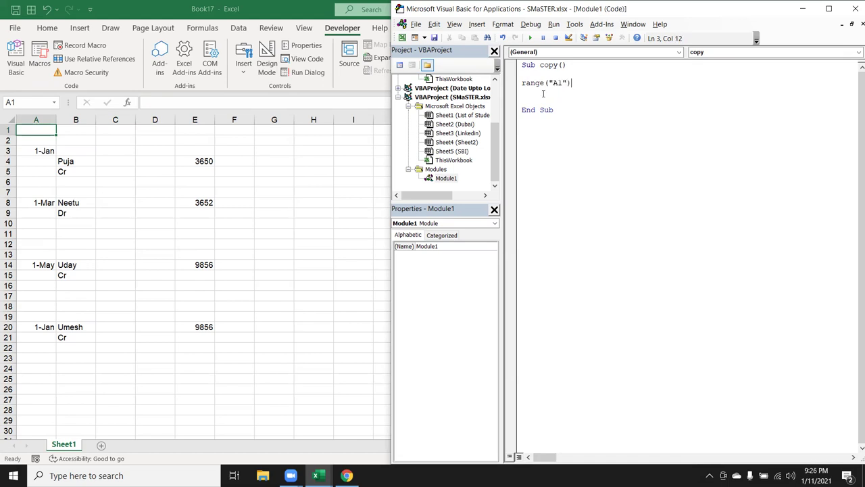
type(".v")
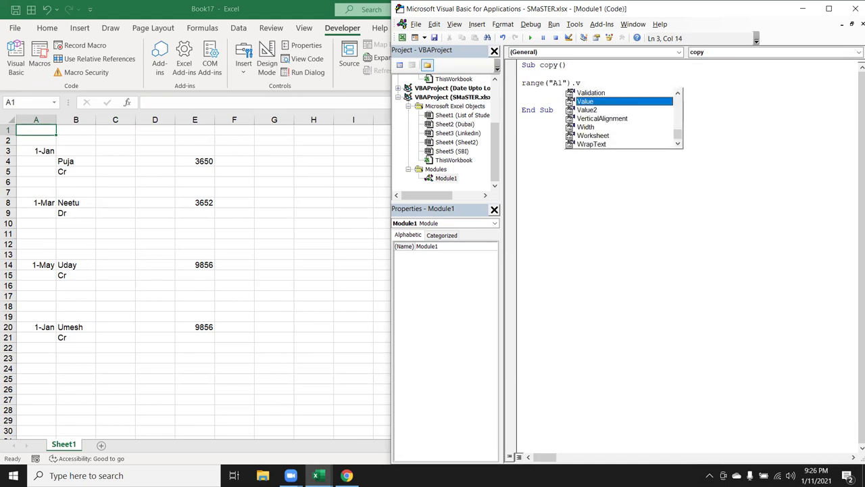
key("BackSpace")
type("e")
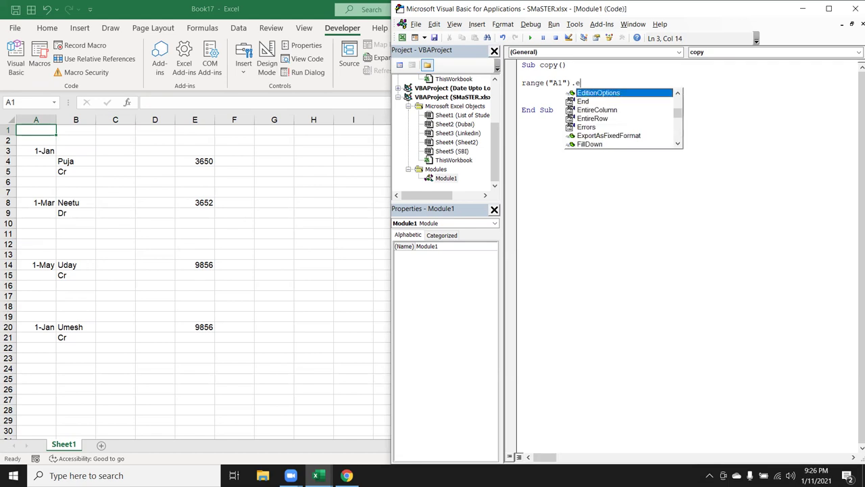
type("n")
key("Tab")
type("(")
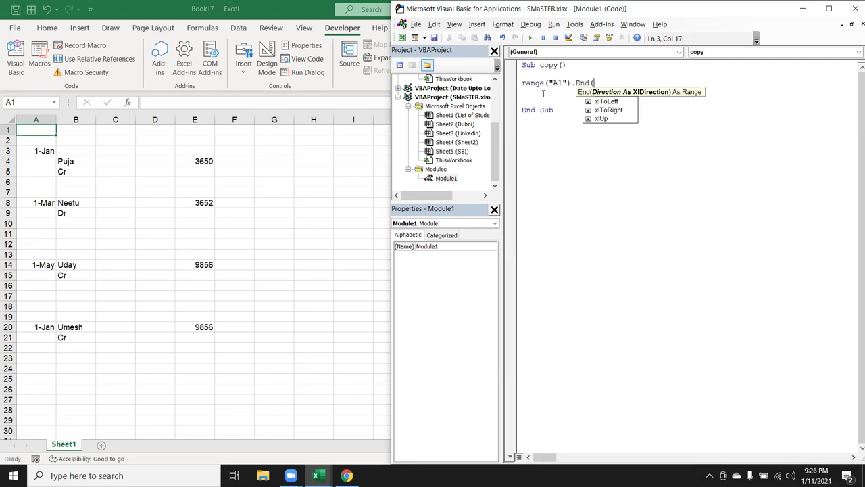
key("Tab")
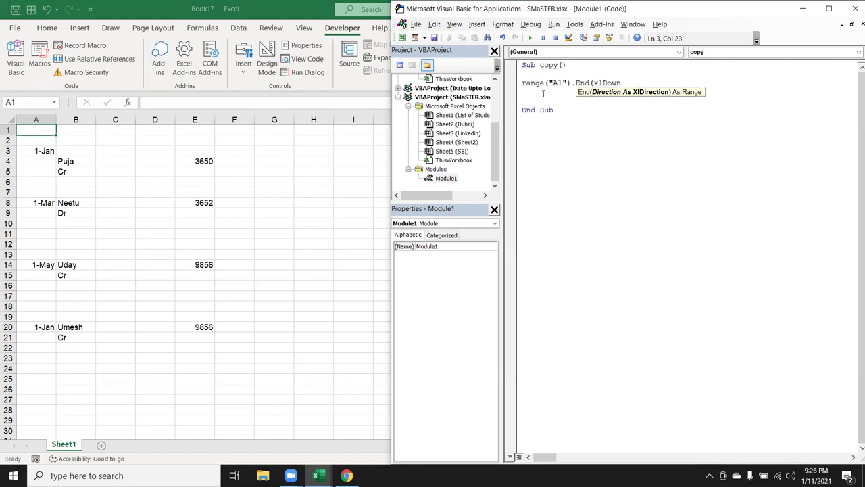
type(").s")
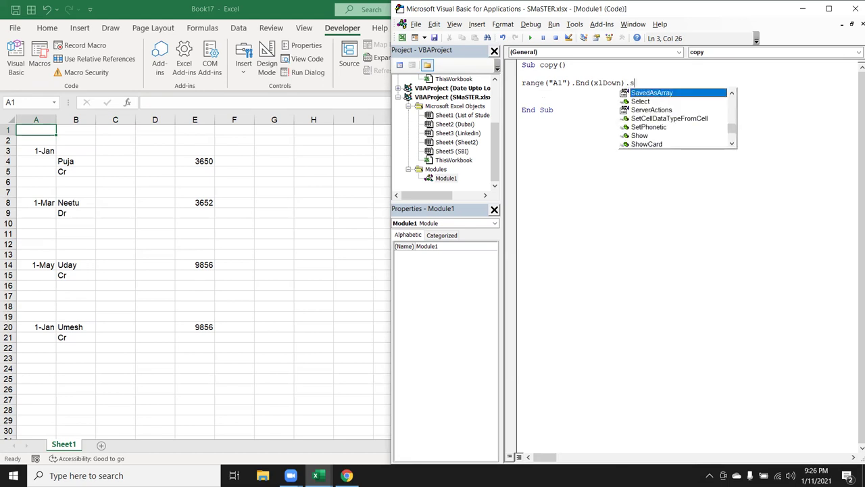
type("e")
key("Tab")
key("Return")
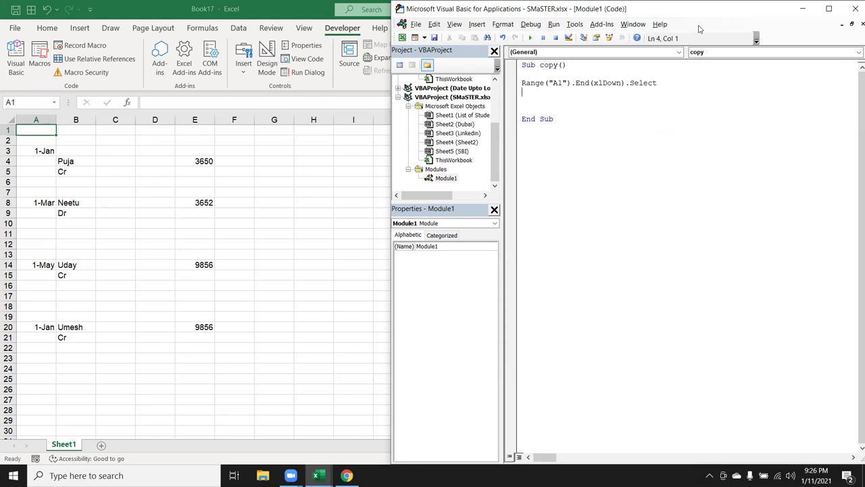
mouse_move(699, 26)
left_mouse_down()
mouse_move(703, 56)
mouse_move(704, 25)
left_mouse_up()
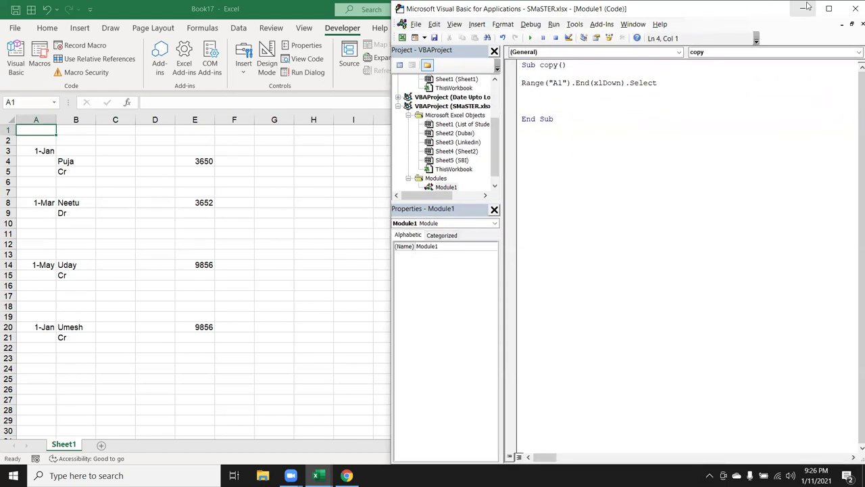
left_click(297, 149)
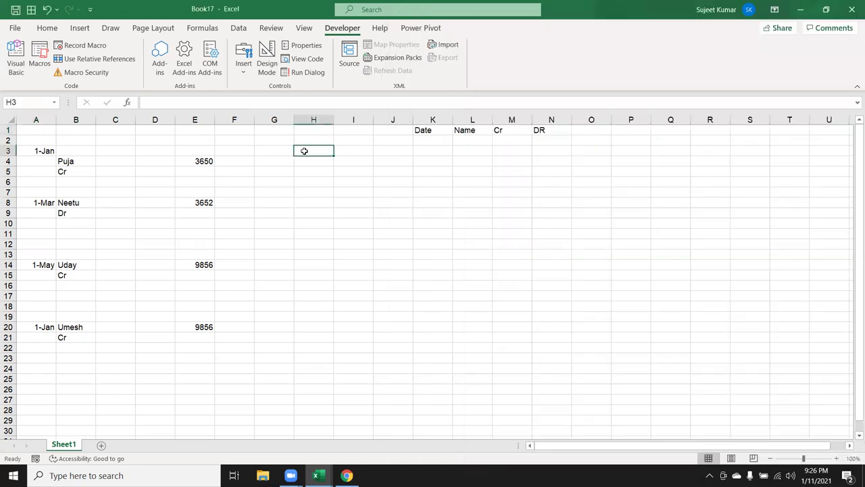
left_click(44, 128)
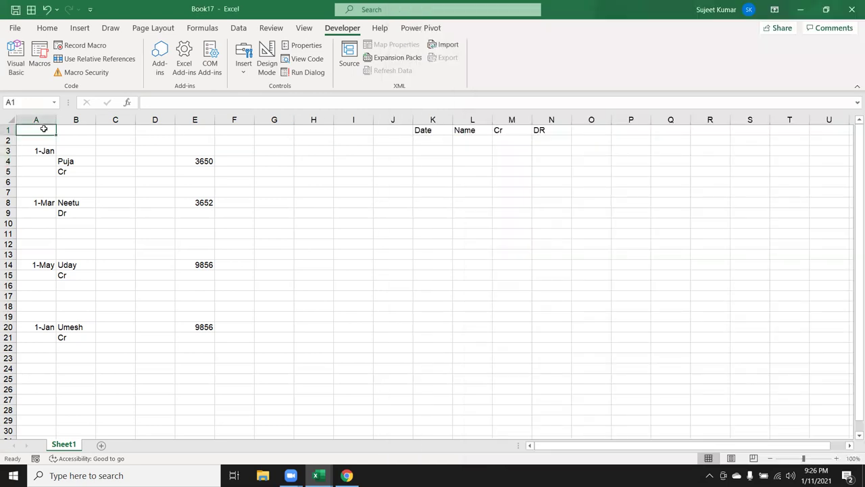
key("Down")
key("Down")
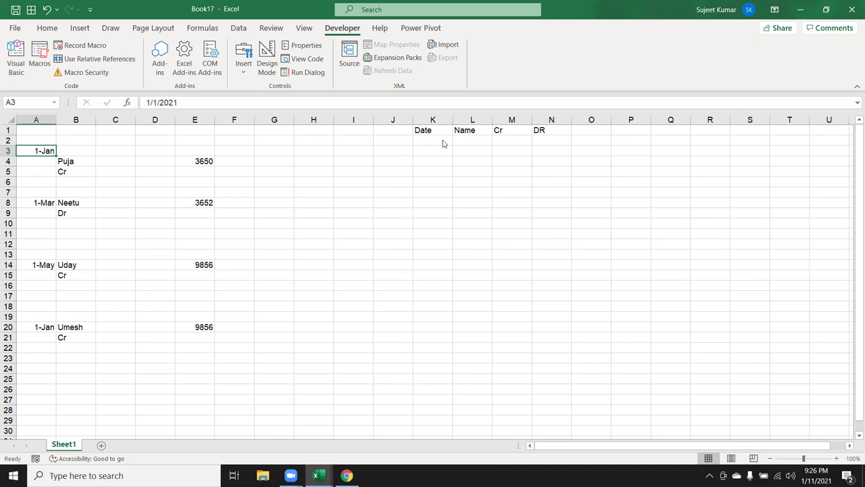
key("alt+F11")
Add the line Range("K65000").End(xlUp).Offset(1, 0).Value = ActiveCell.Value to the macro
type("ange")
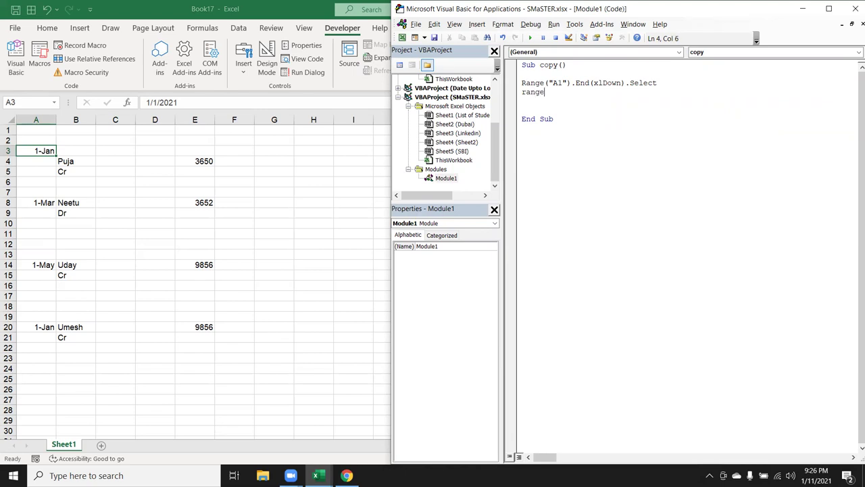
type("(")
left_click(344, 173)
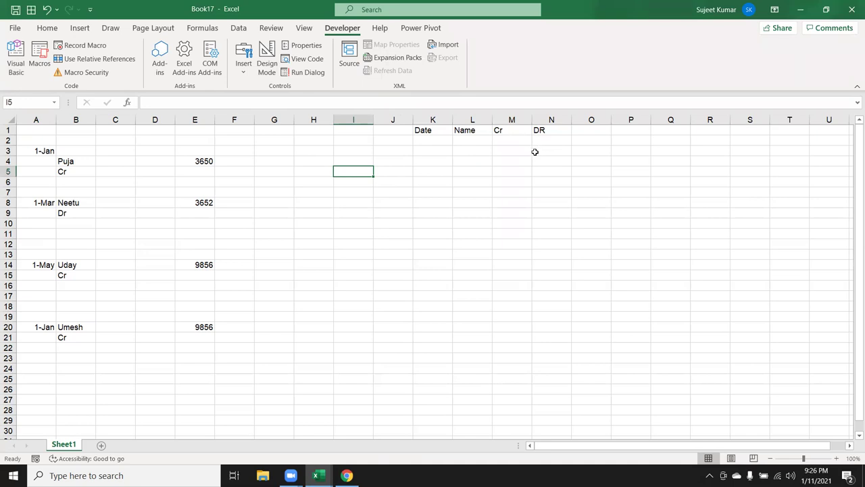
key("alt+F11")
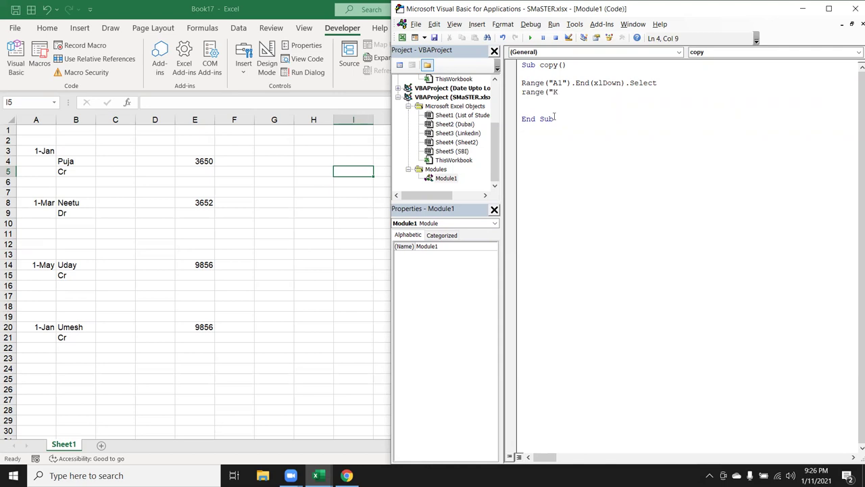
type("65000\")")
type(".End(xlUp).of")
key("Tab")
type("(1")
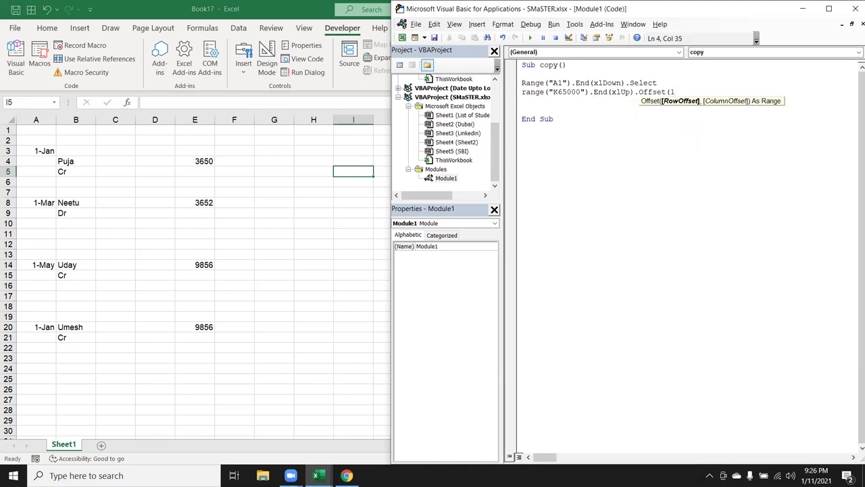
type(",0")
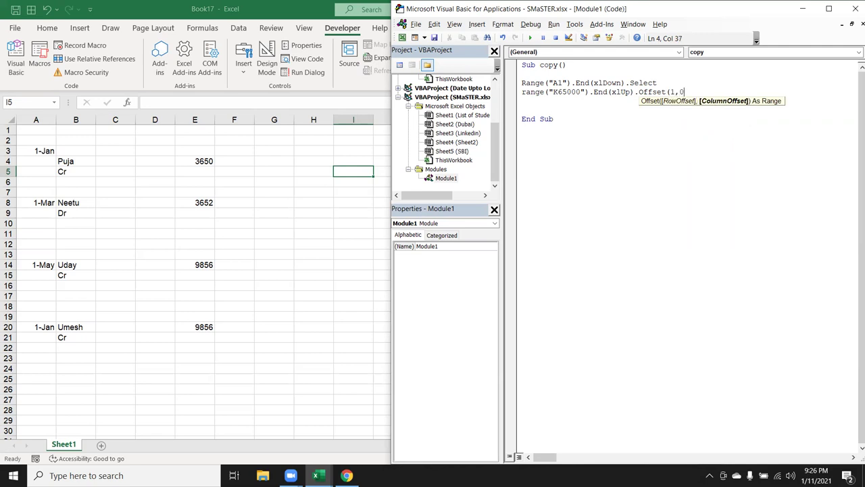
type(").v")
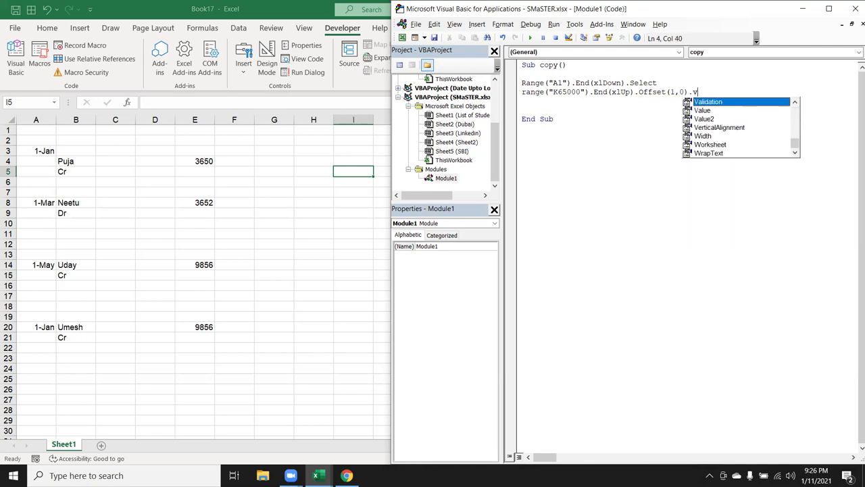
type("alu")
key("Tab")
type("= ")
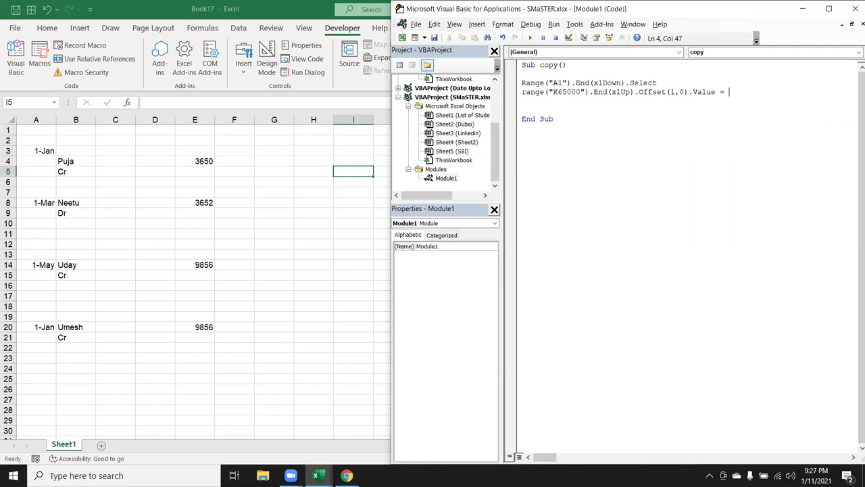
type("activecell.")
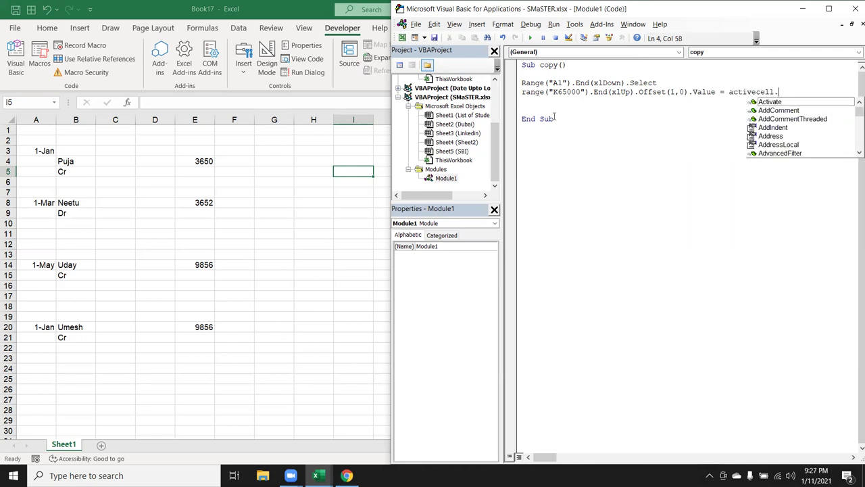
type("v")
key("Down")
key("Return")
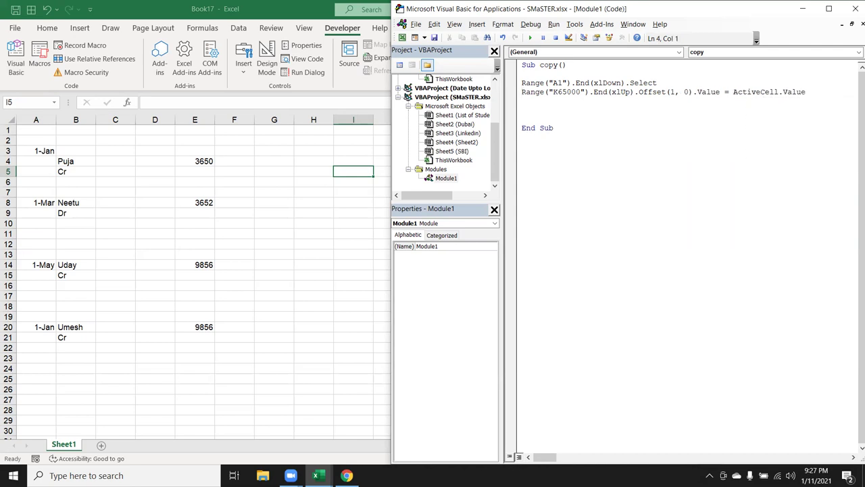
key("shift+Down")
key("ctrl+c")
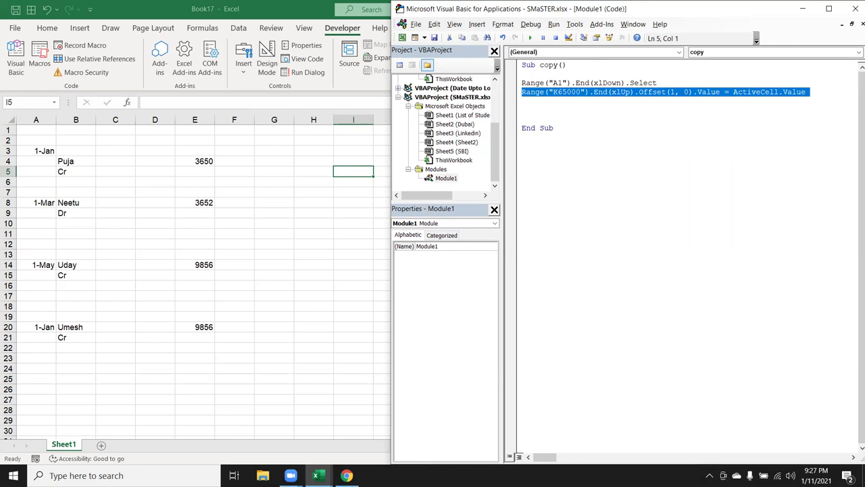
On the sheet, test Ctrl+Down from A1 and Ctrl+Up from K30 to land at K2
left_click(37, 131)
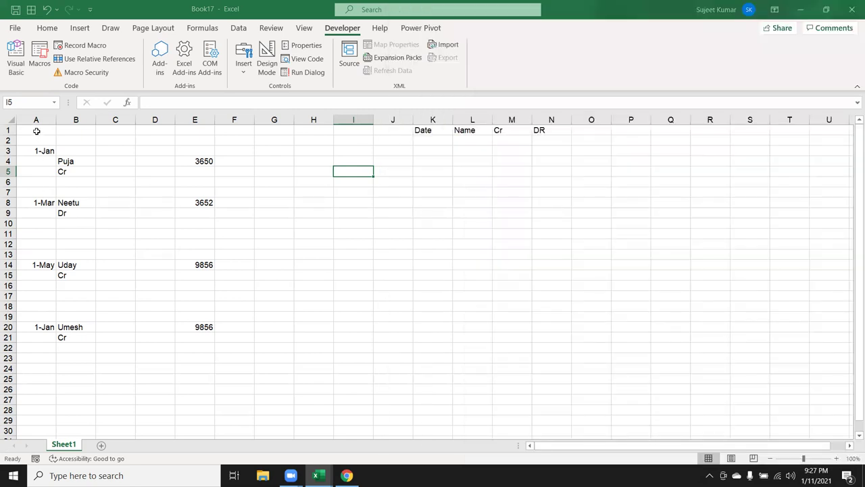
key("ctrl+Down")
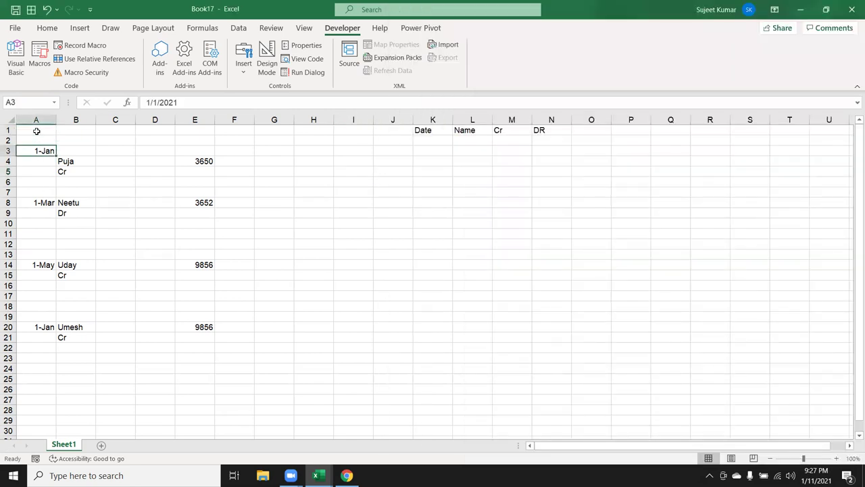
left_click(434, 431)
key("ctrl+Up")
key("Down")
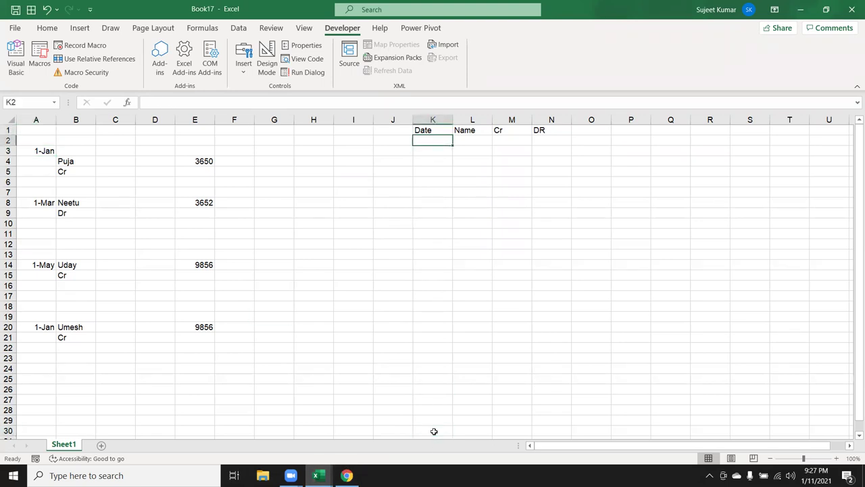
Back in the code, select the line that writes into column K
key("alt+F11")
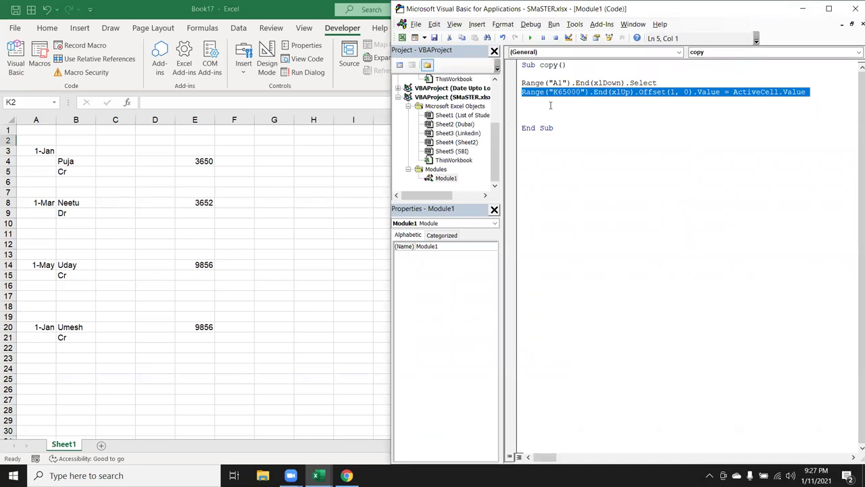
left_click(542, 104)
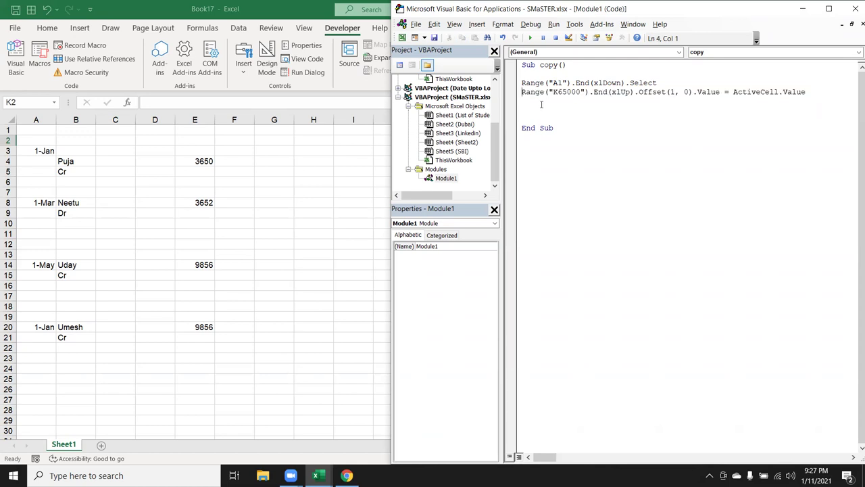
key("alt+F11")
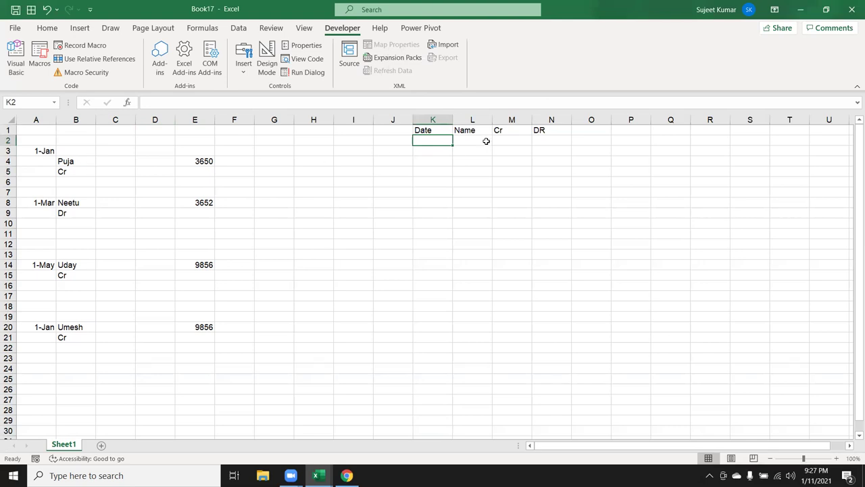
key("alt+F11")
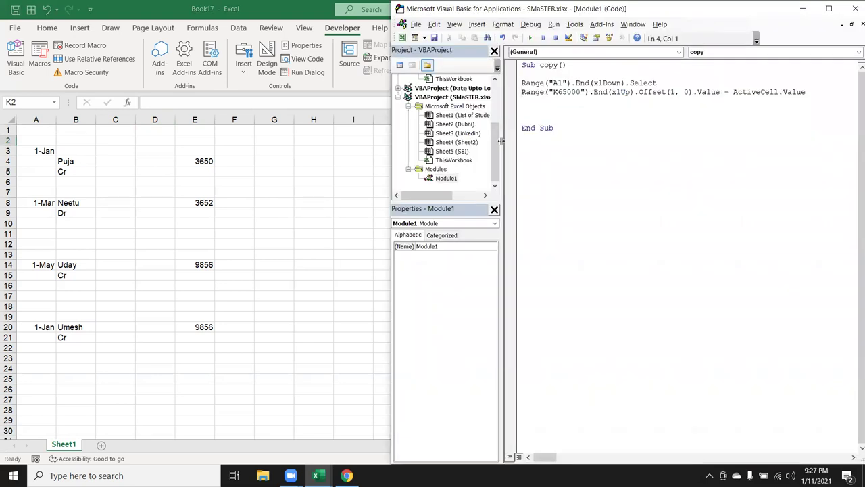
key("shift+Down")
Paste a copy of the column K line and change it to Offset(0, 1) = ActiveCell.Offset(1, 1).Value
key("ctrl+v")
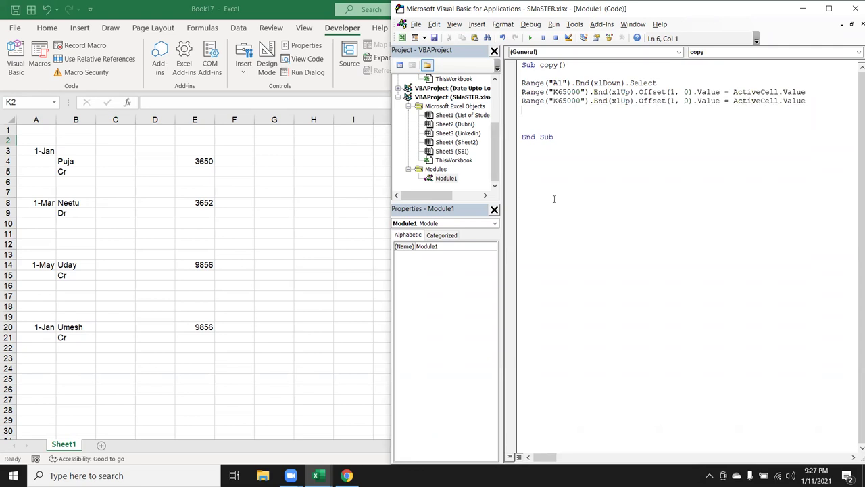
left_click(673, 102)
key("Delete")
type("0")
key("Delete")
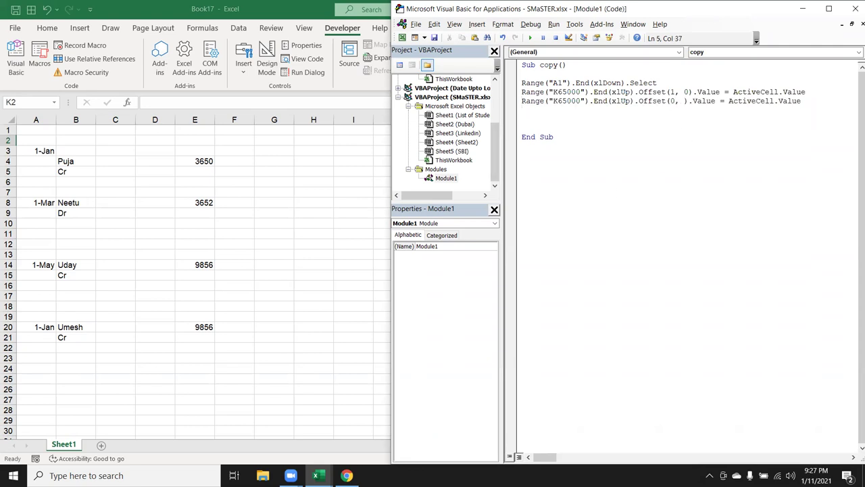
type("1")
left_click(816, 100)
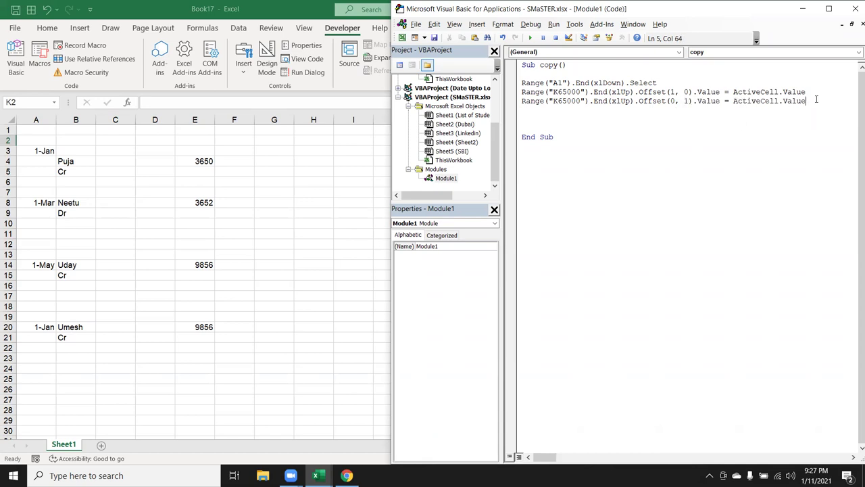
key("BackSpace")
key("BackSpace")
key("BackSpace")
key("BackSpace")
key("BackSpace")
key("BackSpace")
type(".Offset")
type("(")
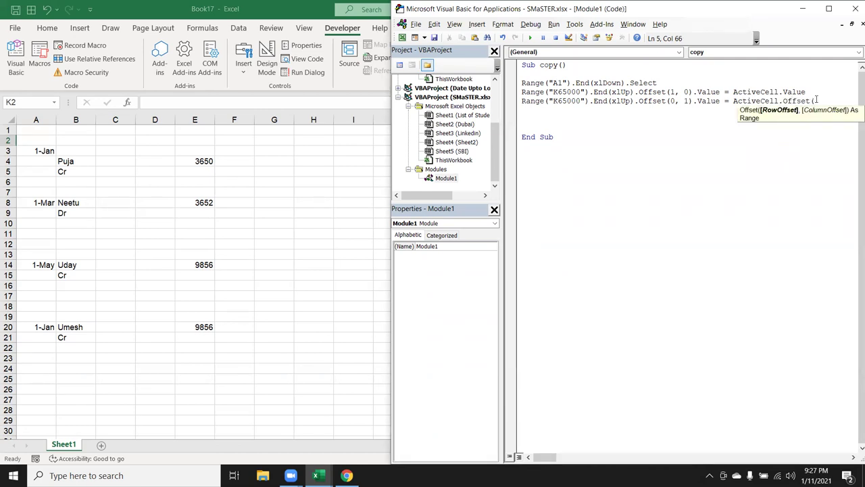
type("1")
type(",1)")
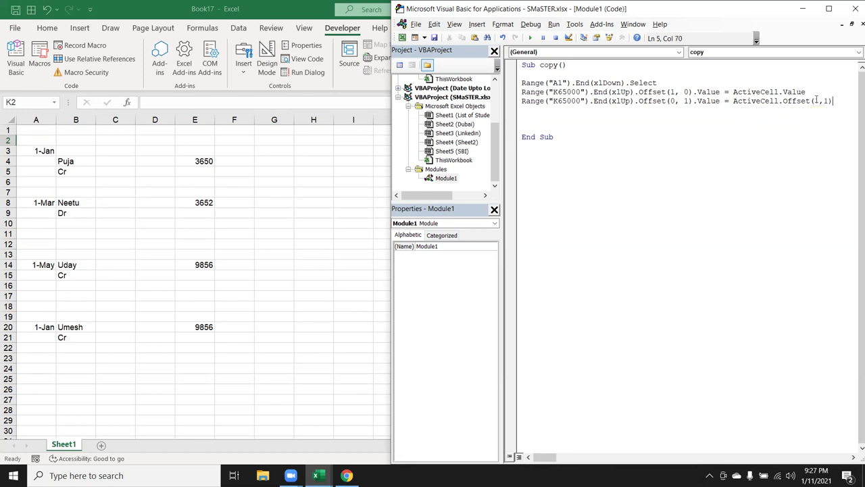
type(".Value")
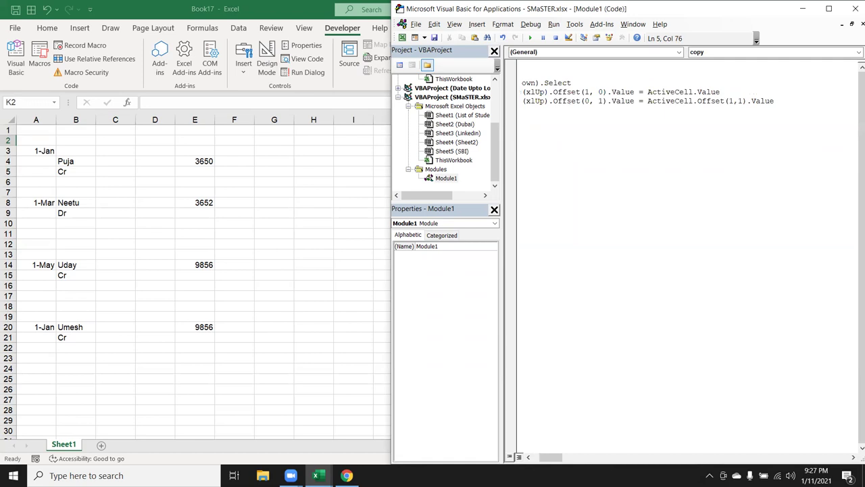
key("Return")
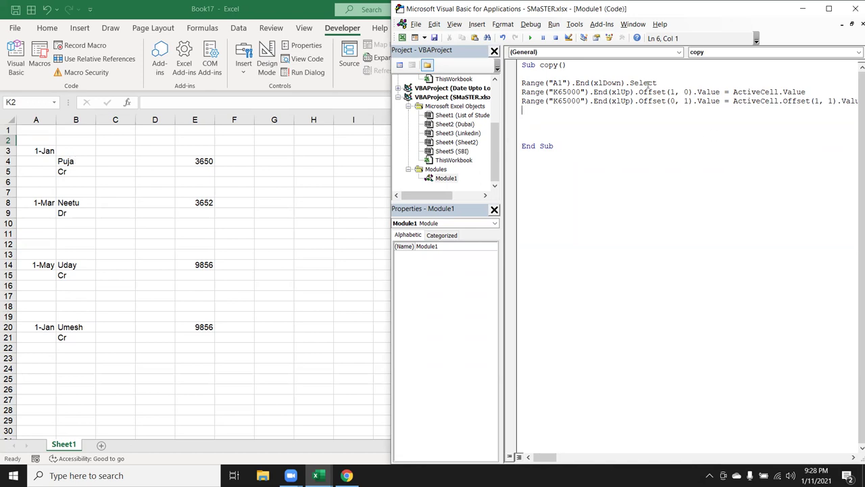
left_click(536, 73)
key("Return")
Declare Dim t As String and set t = ActiveCell.Offset(2, 1).Value
key("Up")
type("dim ")
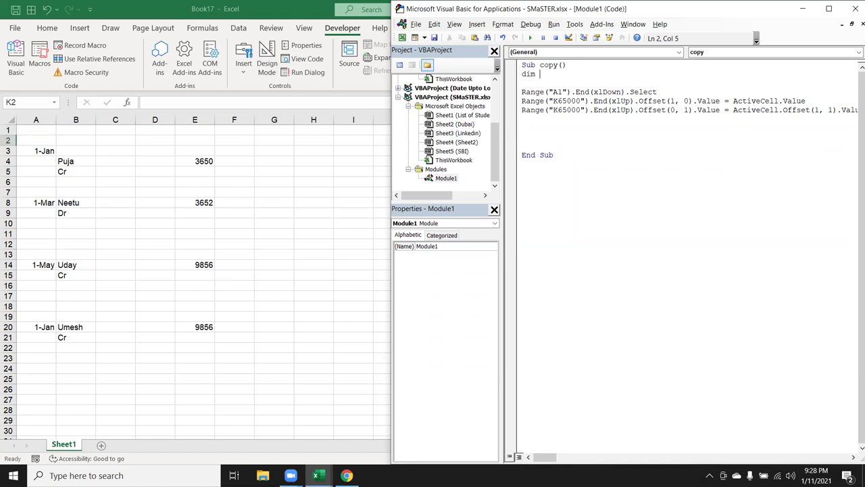
type("t as str")
key("Return")
key("Down")
key("Down")
key("Down")
key("Down")
key("Down")
key("Down")
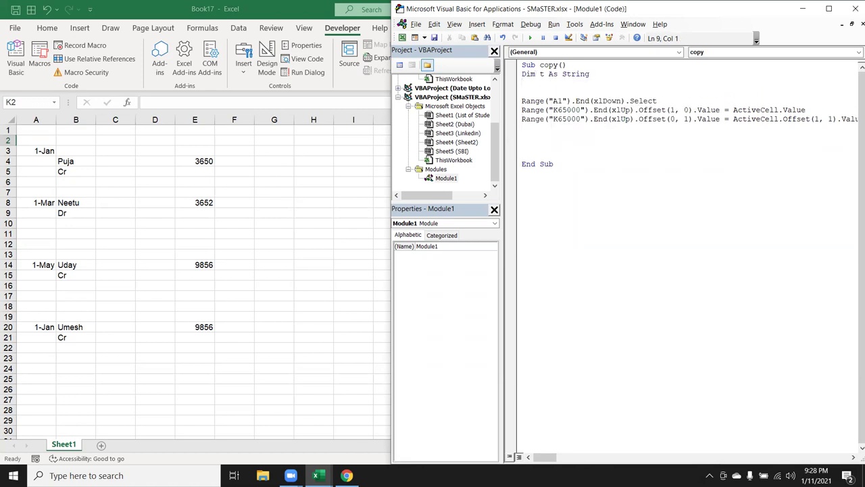
type("t=")
type("activecell")
type(".of")
key("Tab")
type("(")
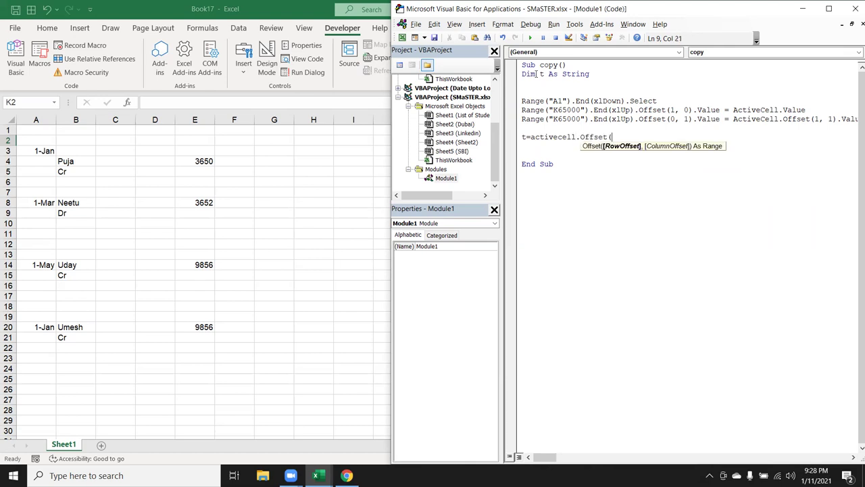
type("2,1")
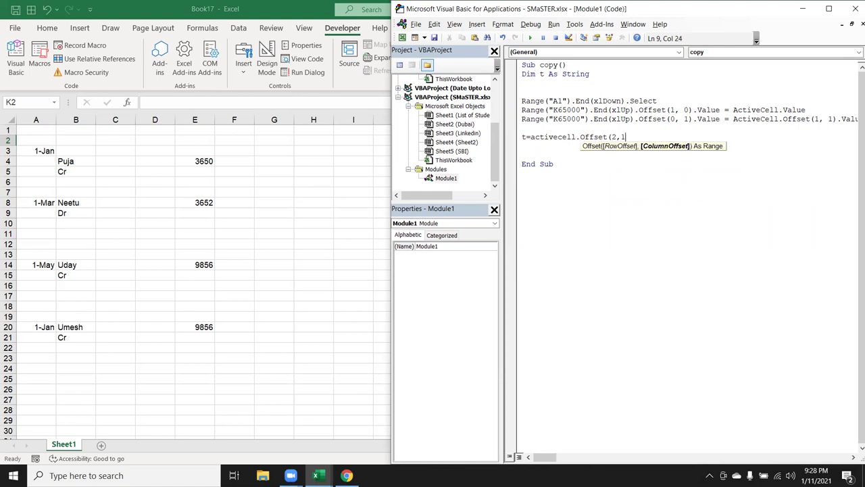
type(").va")
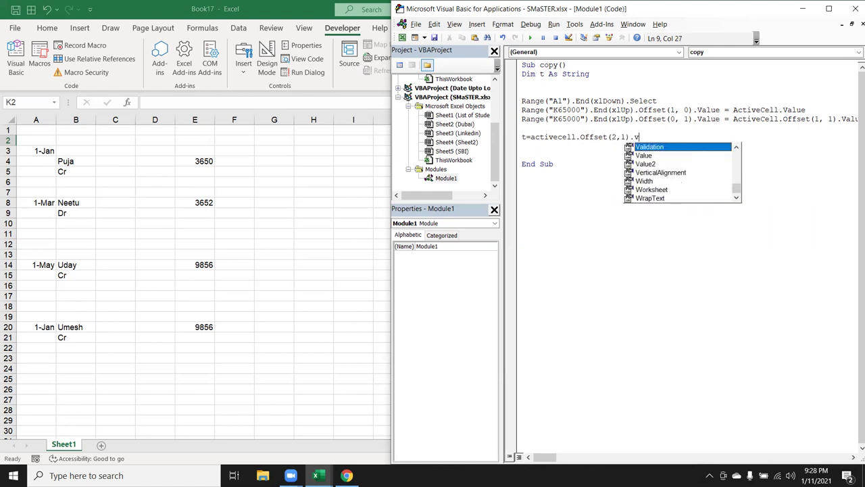
key("Tab")
key("Return")
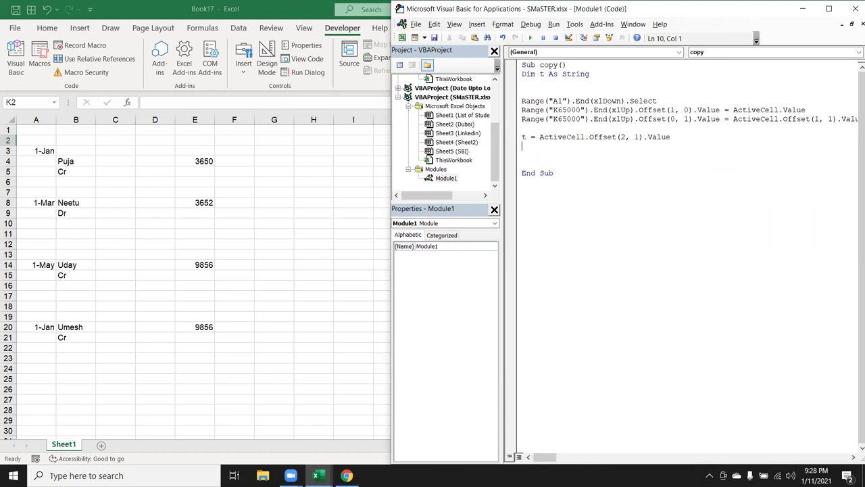
Add t = Left(t, 2) and If t = "Cr" Then, pasting the Name line inside it
type("t=left")
type("(t,2")
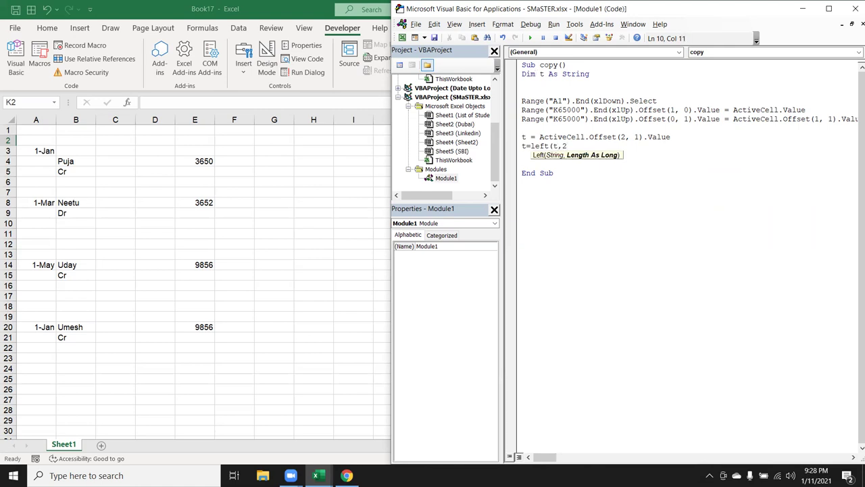
type(")")
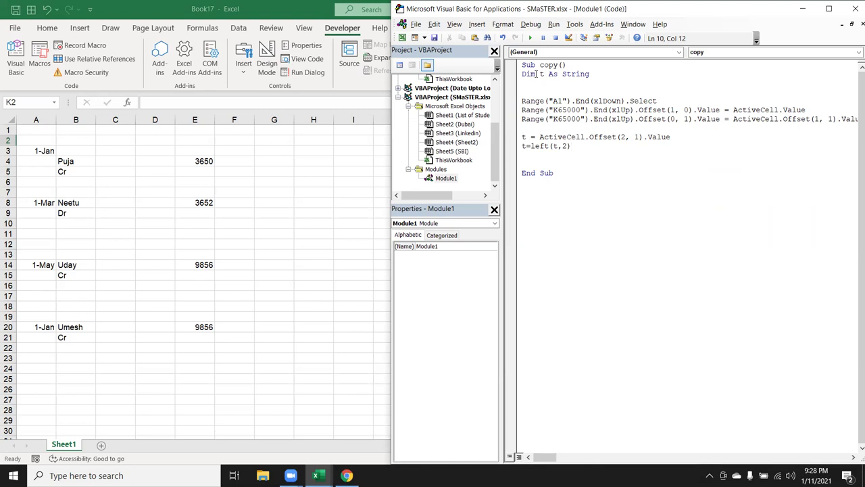
key("Return")
key("Return")
type("if t=\"C")
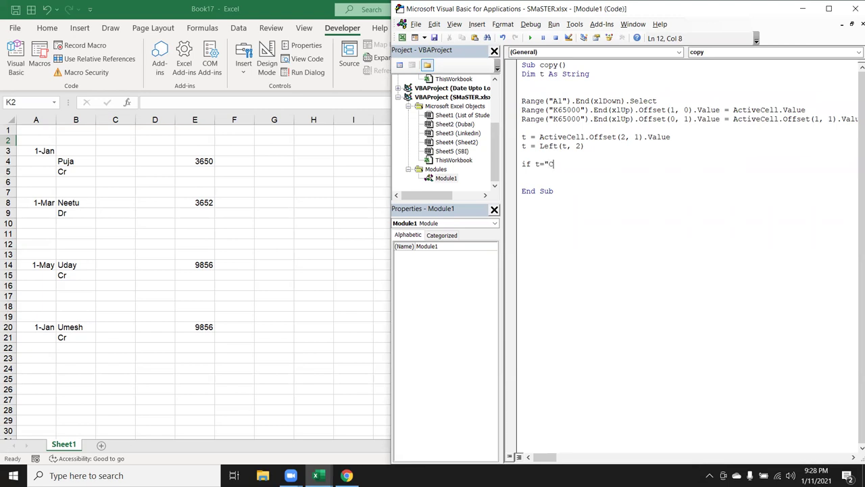
type("r")
type("\" then")
key("Return")
key("Up")
key("Up")
key("Up")
key("Up")
key("Up")
key("shift+Down")
key("ctrl+c")
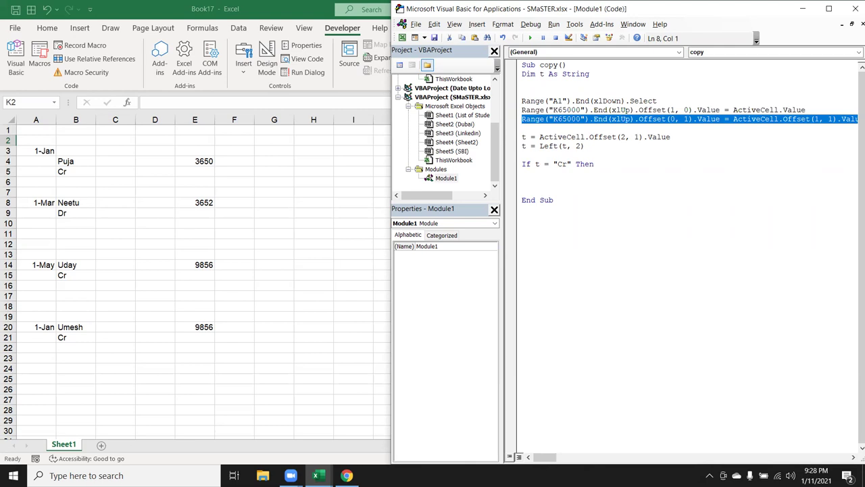
key("Down")
key("Down")
key("Down")
key("Down")
key("ctrl+v")
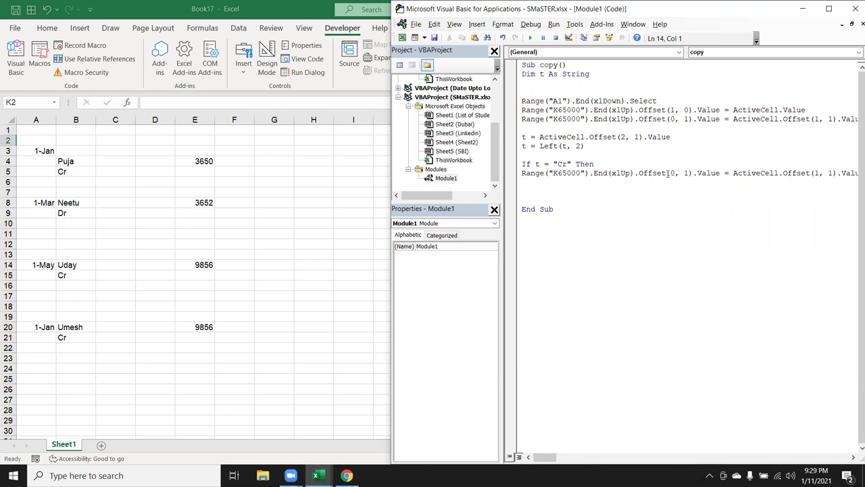
Change the line inside the If branch to Offset(0, 2) so it targets the Cr column
left_click(377, 174)
left_click(471, 141)
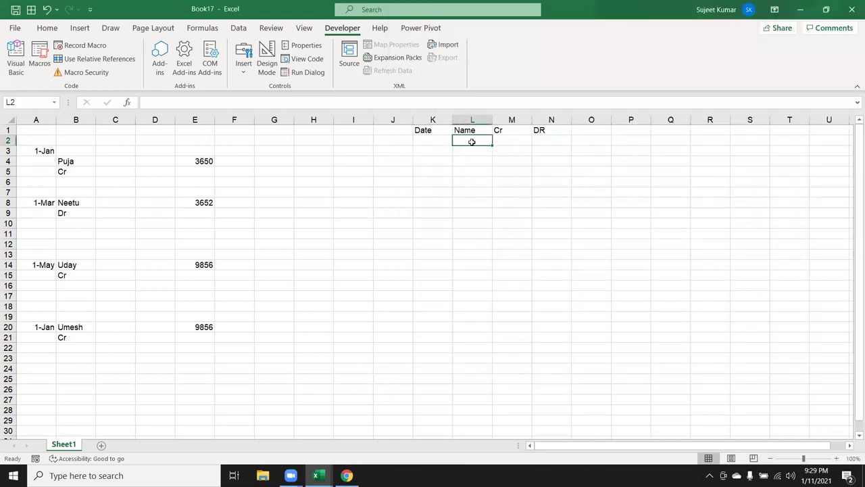
left_click(497, 139)
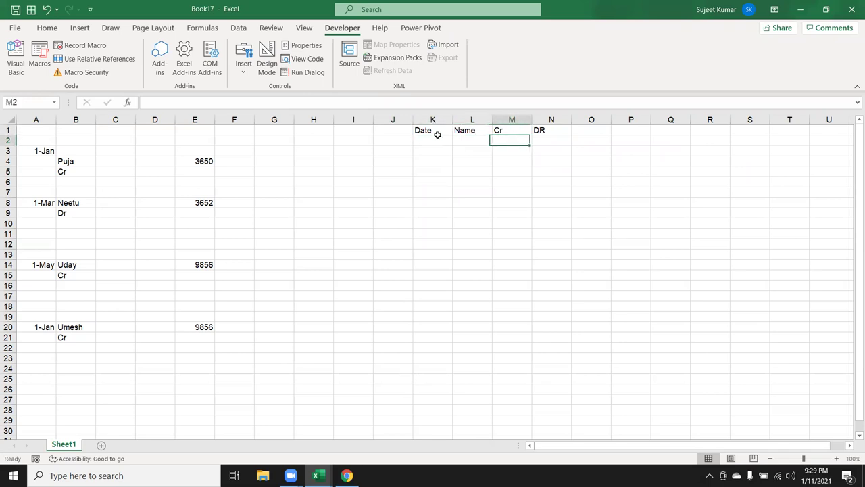
key("alt+F11")
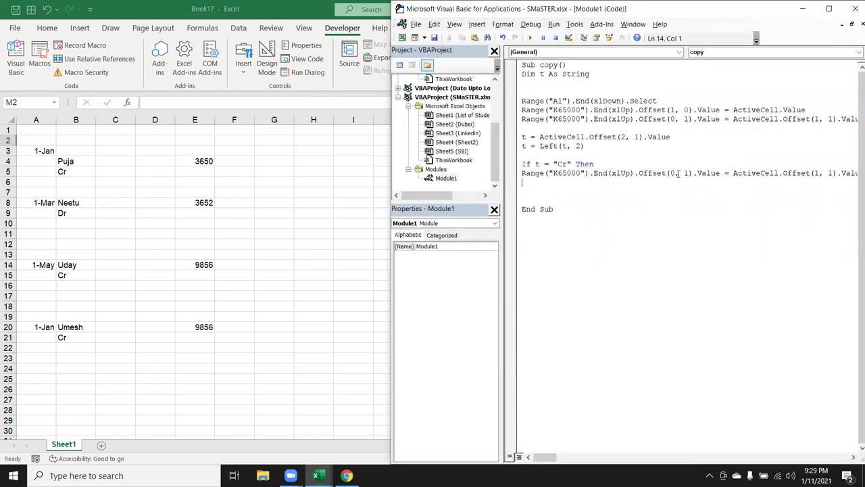
double_click(686, 173)
type("2")
left_click(816, 173)
left_click(61, 159)
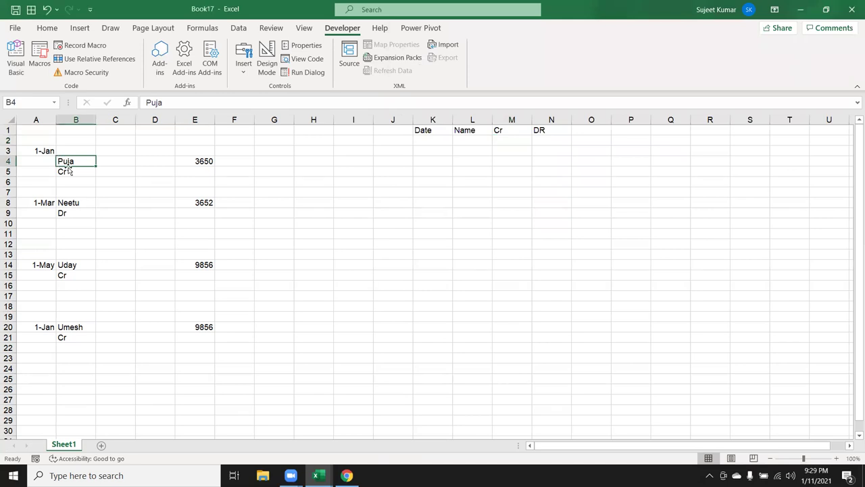
key("Right")
key("Right")
key("Right")
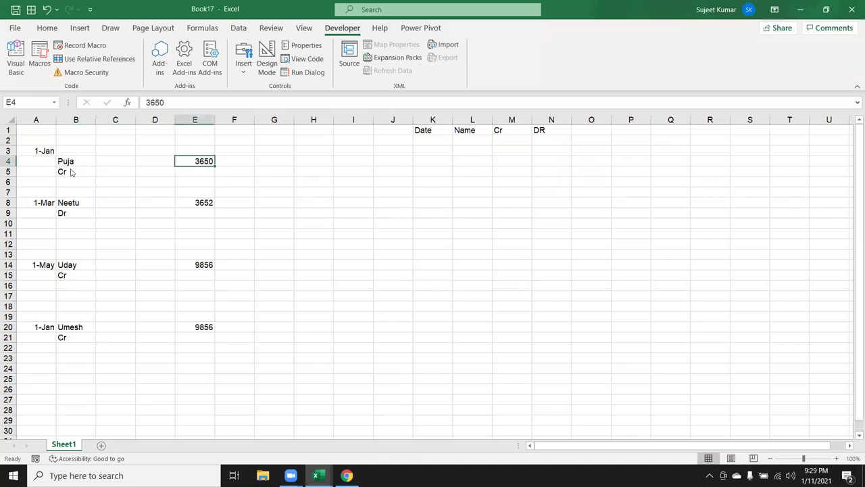
key("alt+F11")
Make the Cr line take its value from source offset 4 and add an Else line
left_click(833, 174)
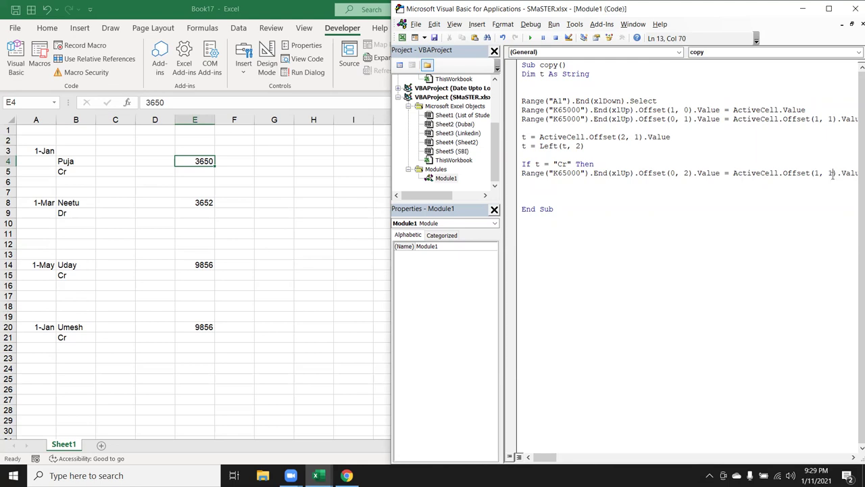
key("BackSpace")
type("4")
key("Down")
type("Else")
key("Return")
Copy the Cr line under Else with Offset(0, 3) for the DR column, then add End If
key("Up")
key("Up")
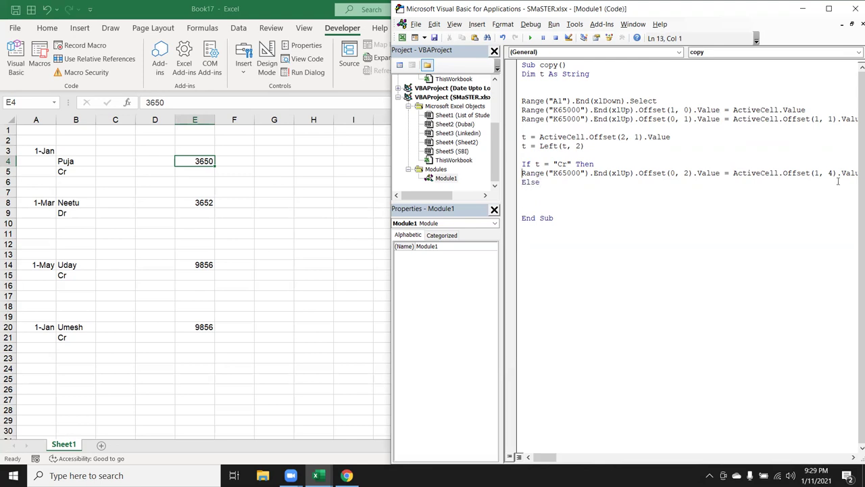
key("shift+Down")
key("ctrl+c")
key("Down")
key("ctrl+v")
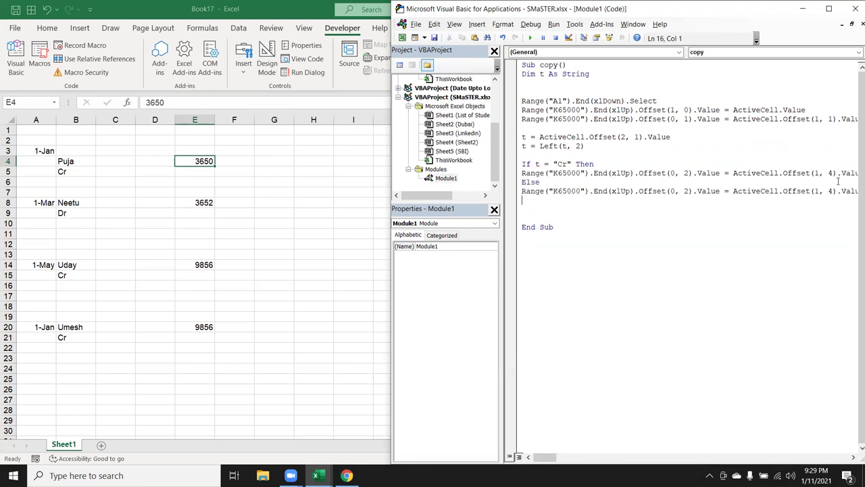
double_click(686, 192)
type("3")
left_click(561, 164)
left_click(533, 201)
type("end if")
key("Return")
Run the copy macro on the first record as Cr, then clear its output from K2:M2
left_click(331, 202)
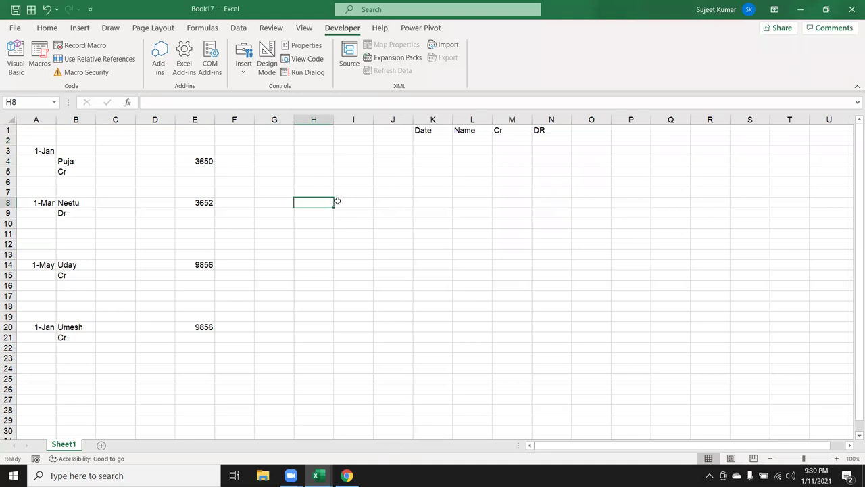
key("alt+F11")
left_click(585, 164)
left_click(531, 38)
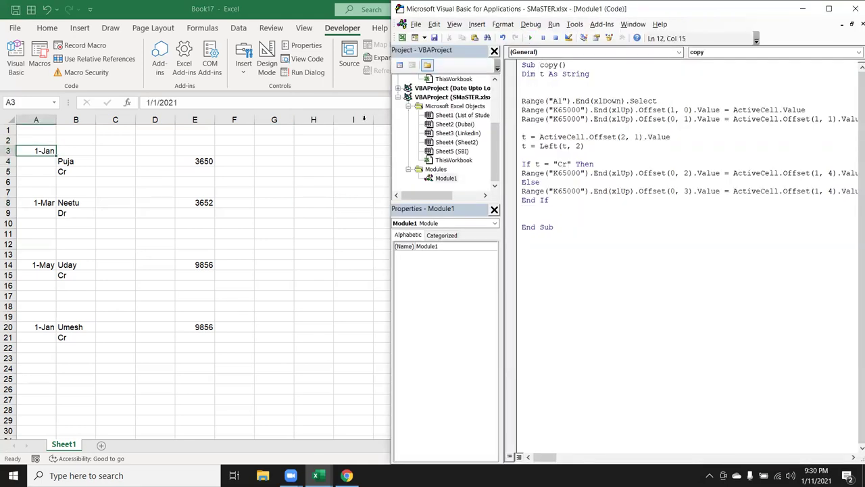
key("alt+F11")
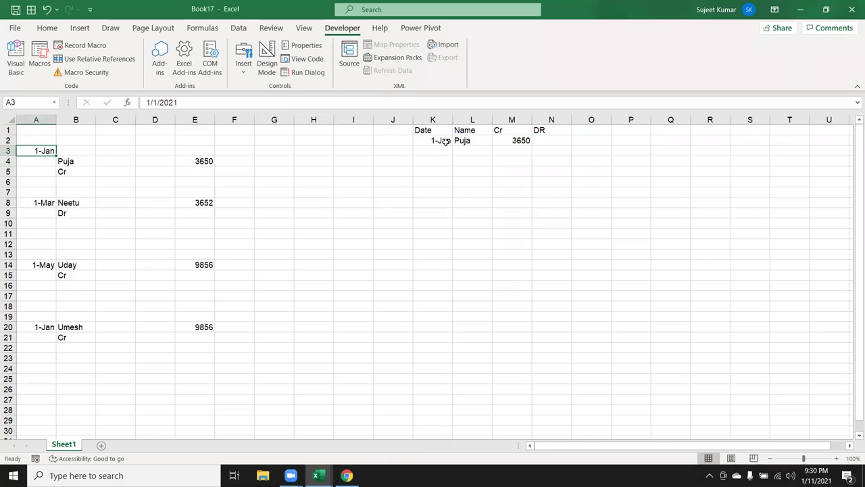
left_click_drag(427, 144, 524, 147)
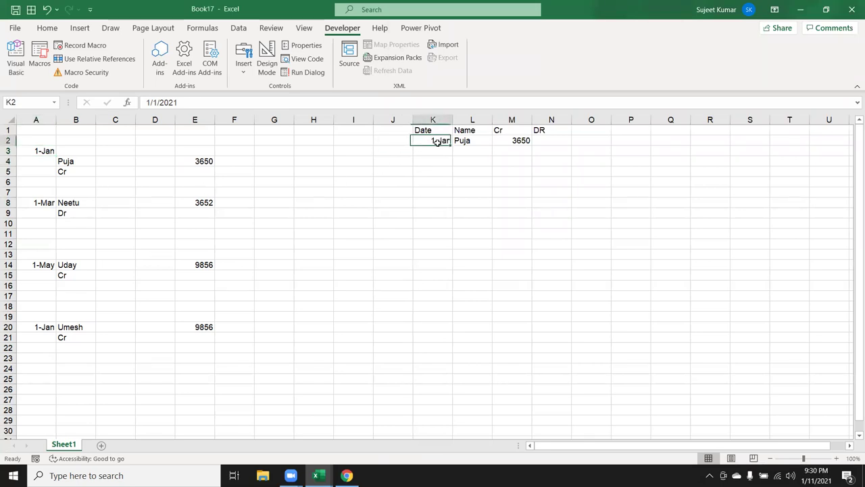
key("Delete")
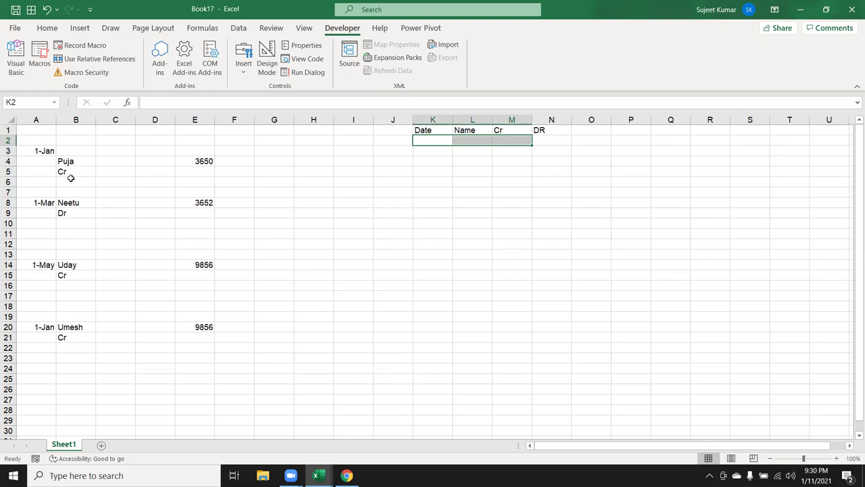
Change B5 to Dr, rerun the macro, and clear the resulting output in K2:N2
left_click(74, 179)
left_click(73, 176)
type("Dr")
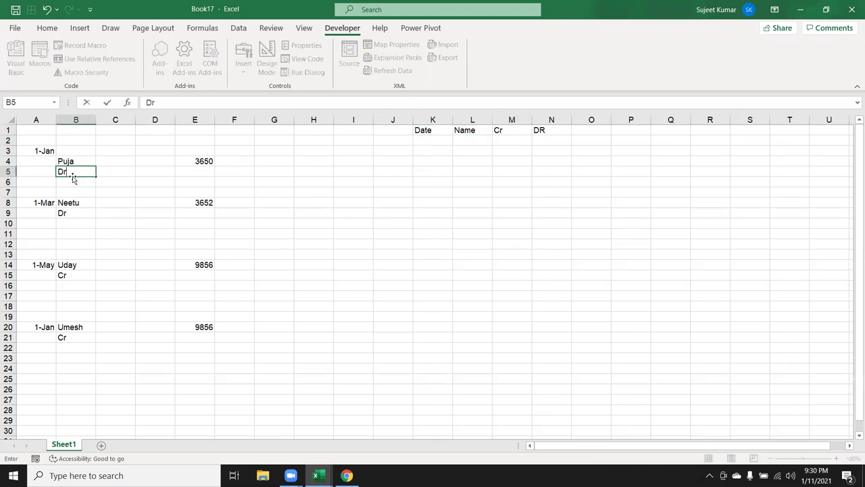
key("ctrl+Return")
key("alt+F11")
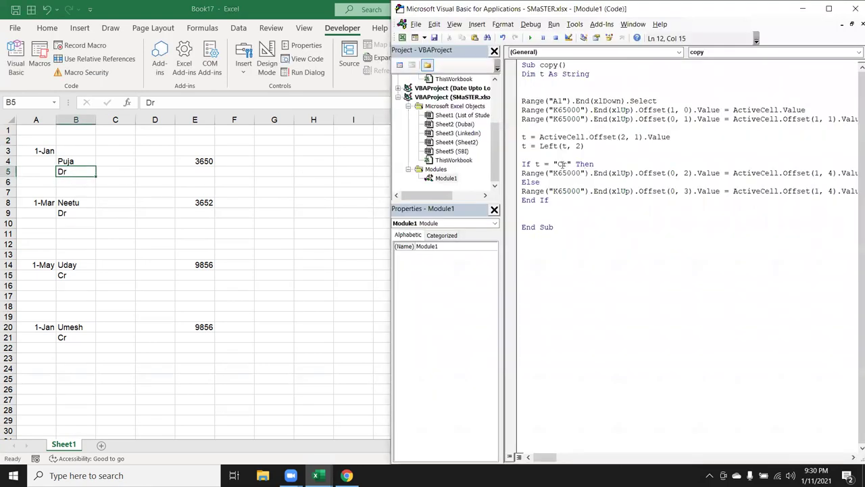
left_click(530, 38)
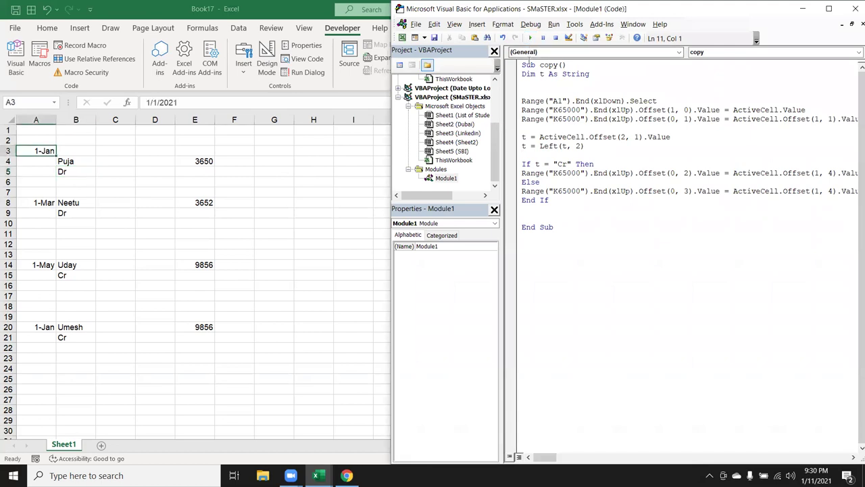
key("alt+F11")
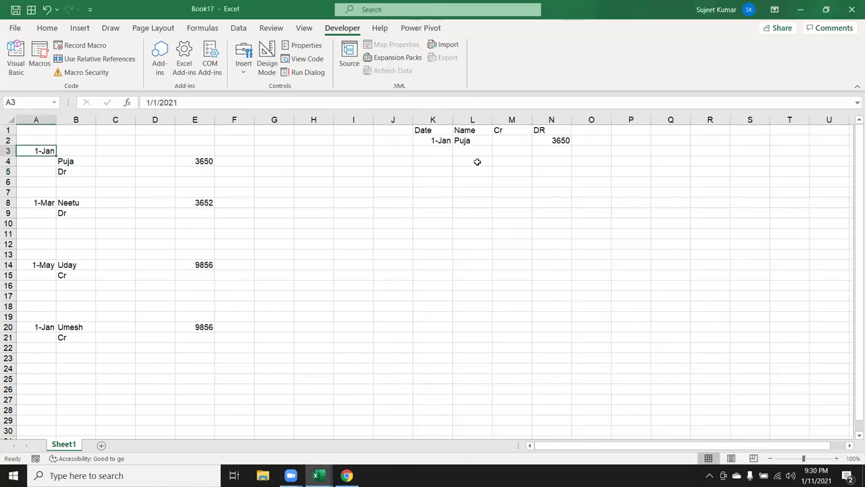
left_click_drag(439, 142, 549, 140)
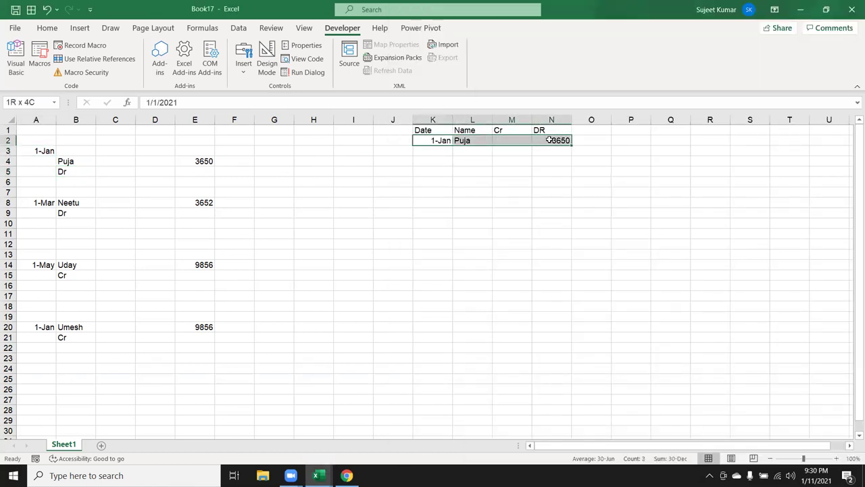
key("Delete")
key("alt+F11")
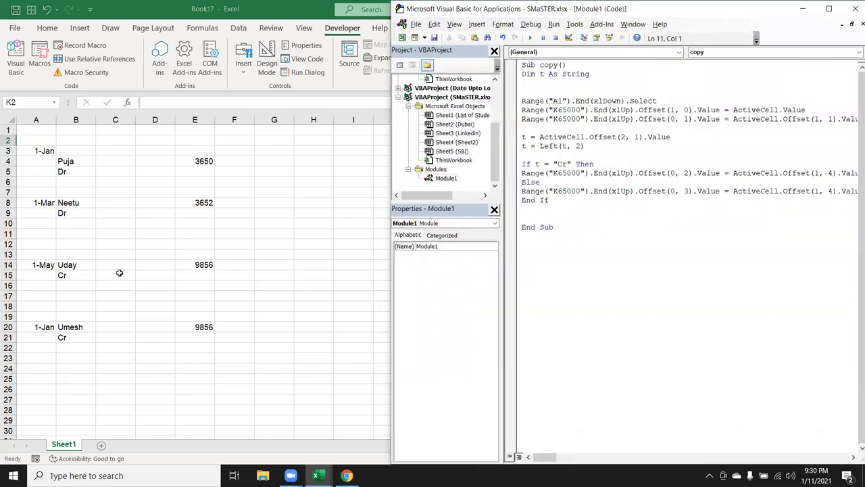
Declare Dim d As Long above the copy lines
left_click(619, 241)
left_click(523, 100)
key("Return")
key("Return")
key("Up")
key("Up")
key("Up")
type("dim")
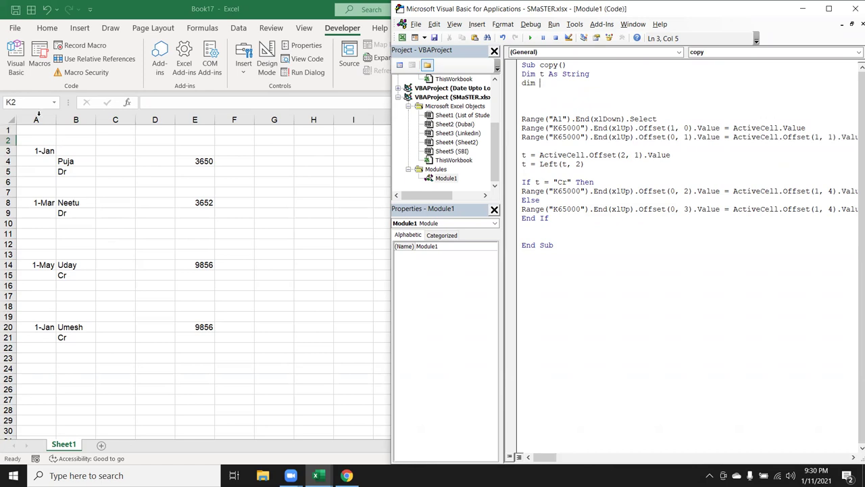
type("d as st")
key("BackSpace")
key("BackSpace")
type("lo")
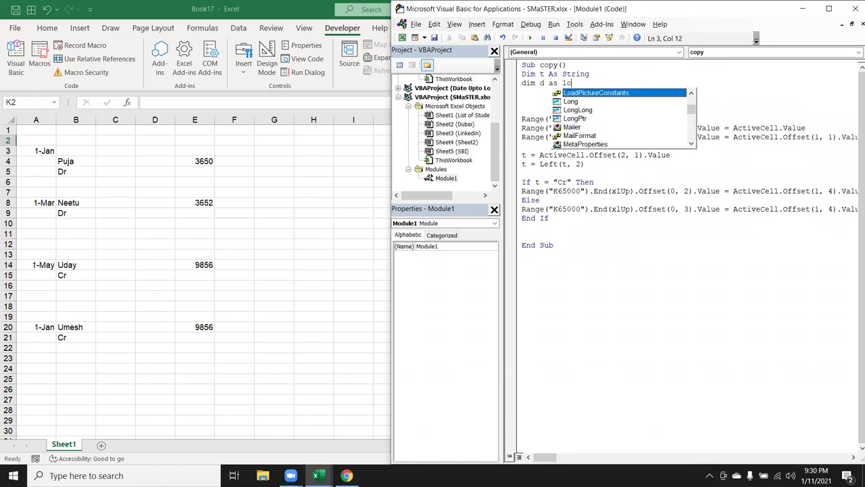
type("ng")
key("Return")
key("Return")
Set d = Application.WorksheetFunction.Count(Range("A:A")) to count column A's dates
type("d=application")
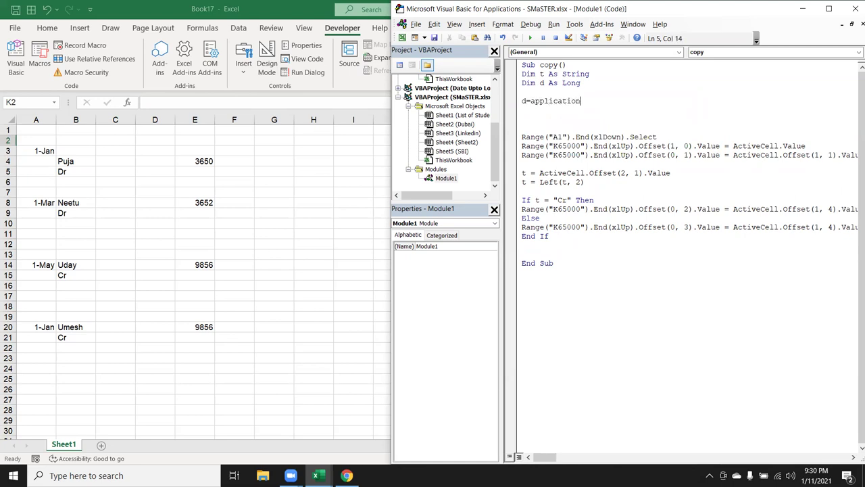
type(".")
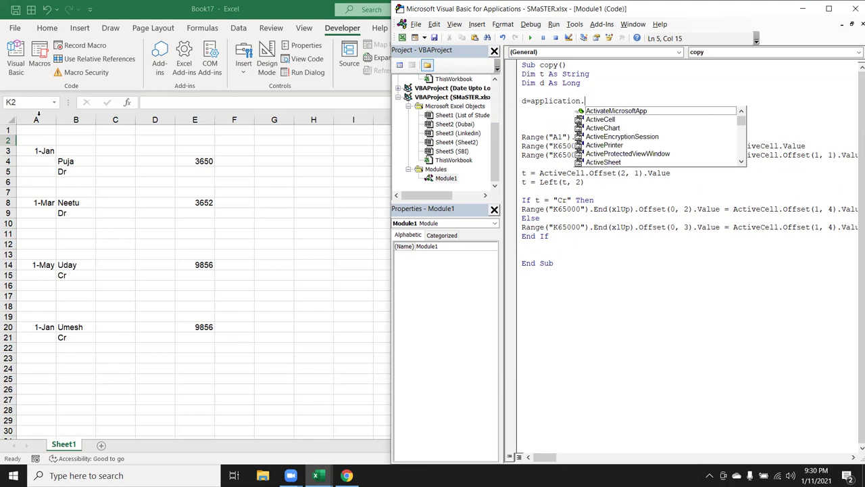
type("wo")
key("Down")
key("Tab")
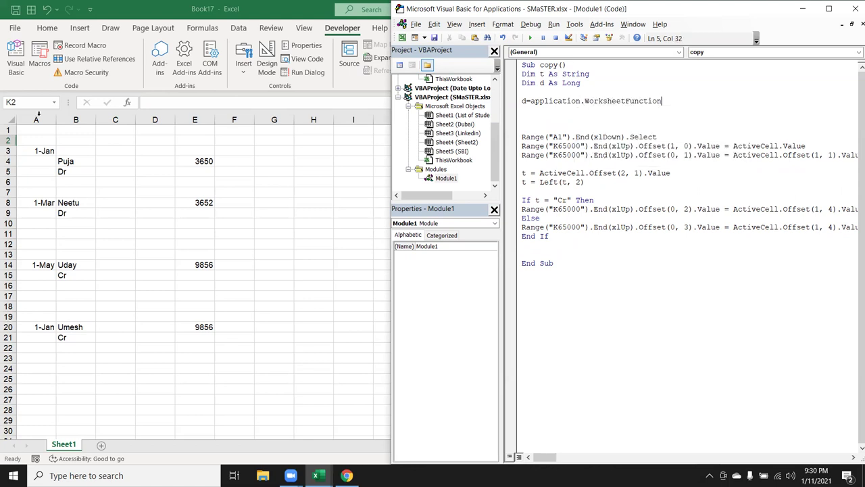
type(".cou")
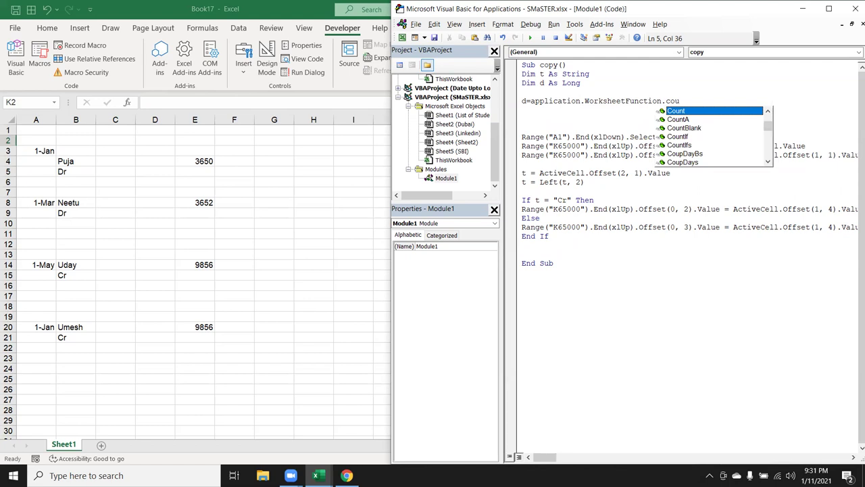
key("Down")
key("Tab")
key("BackSpace")
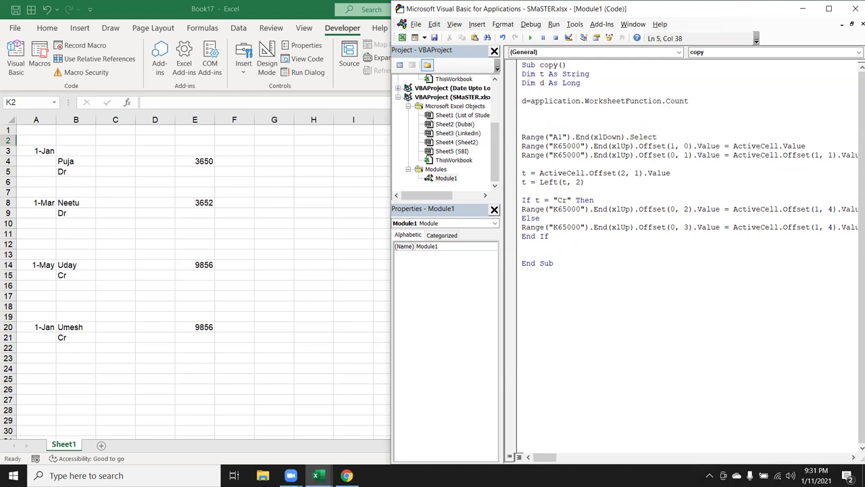
type("(range(\"A:A\"")
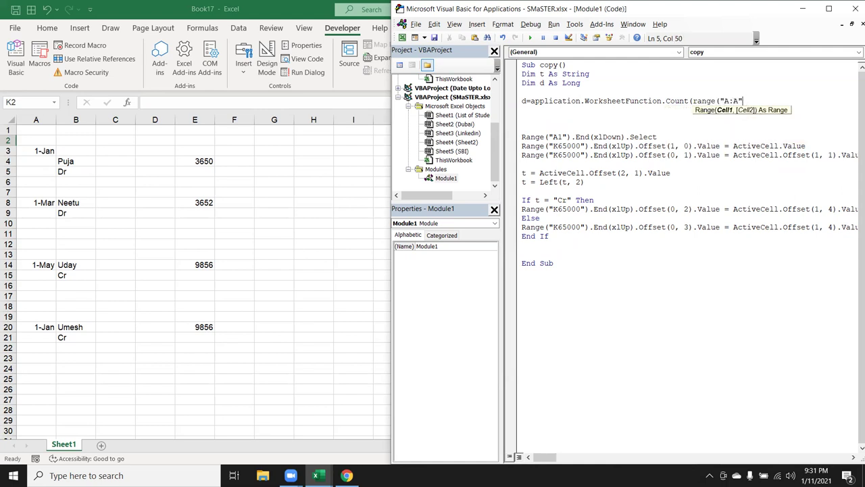
type("))")
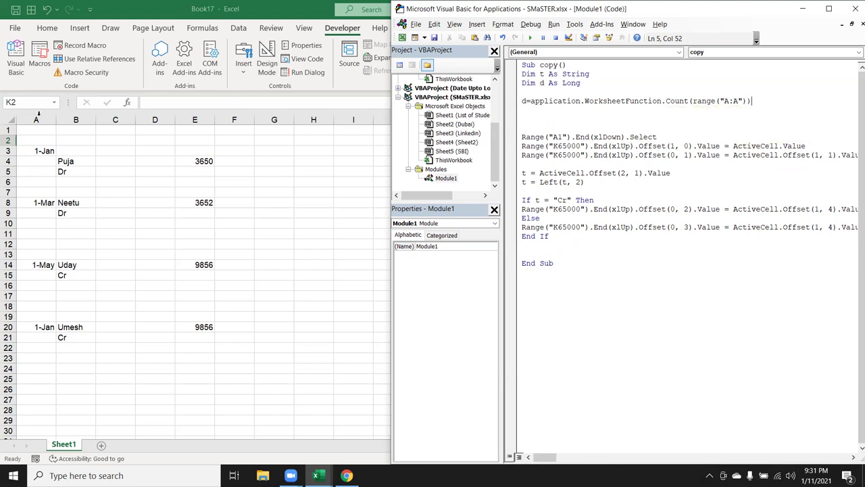
key("Return")
Wrap the copy code in a For i = 1 To d loop with a closing next line
key("Down")
key("Return")
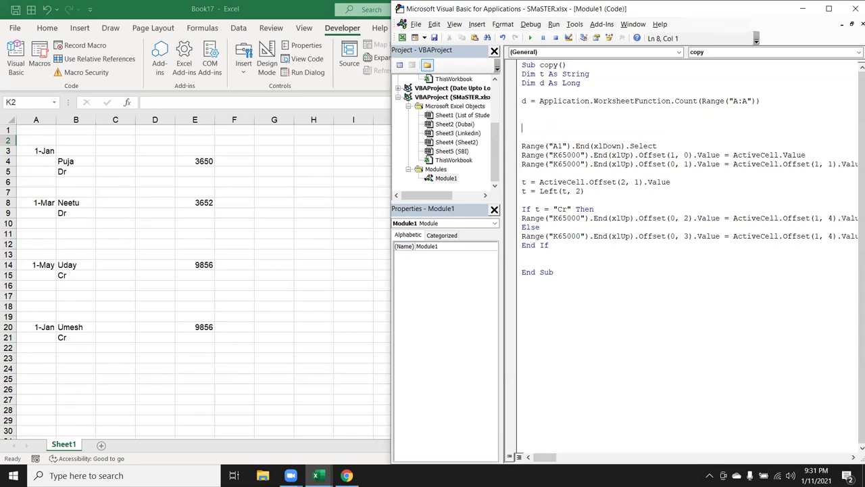
type("for i = ")
type("1 to ")
type("d")
key("Down")
key("Down")
key("Down")
key("Down")
key("Down")
key("Down")
key("Down")
key("Down")
key("Down")
key("Return")
type("enxt i")
key("Up")
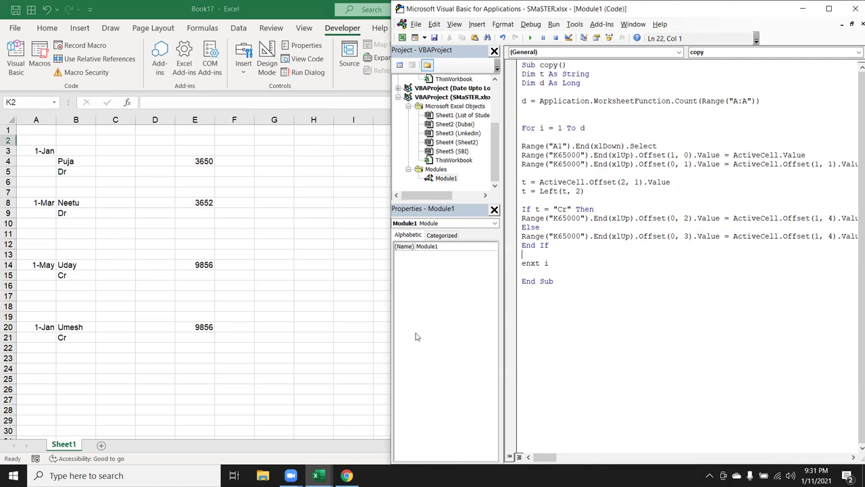
left_click(593, 174)
Replace the old Range("A1").End(xlDown).Select line with Range("A1").Select before the loop
left_click_drag(660, 146, 521, 145)
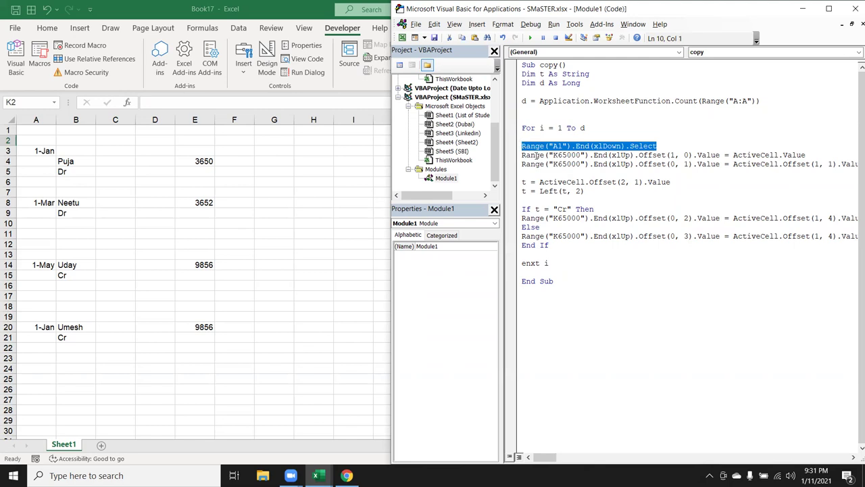
key("Delete")
key("Up")
key("Up")
key("Up")
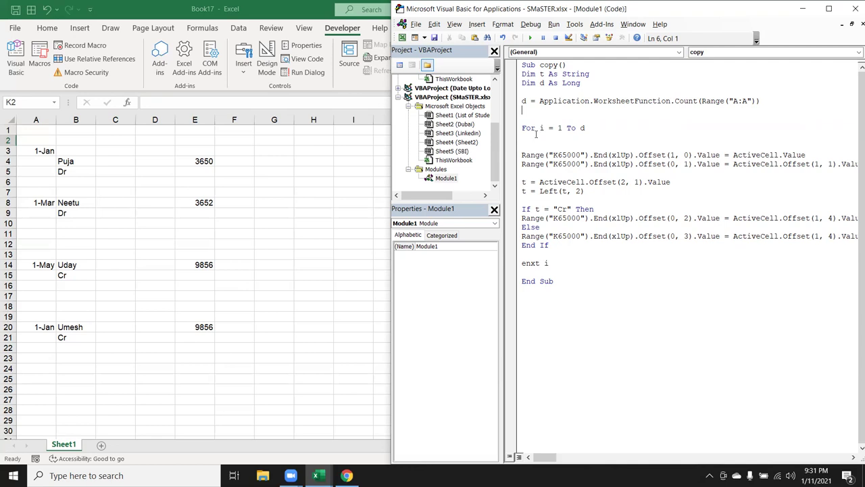
type("ra")
type("nge(")
type("\"A1")
type("\")./")
key("BackSpace")
type("se")
key("Tab")
Add Selection.End(xlDown).Select as the first line inside the loop
key("Down")
key("Down")
key("Down")
key("Down")
key("Up")
type("selection.end(xldown")
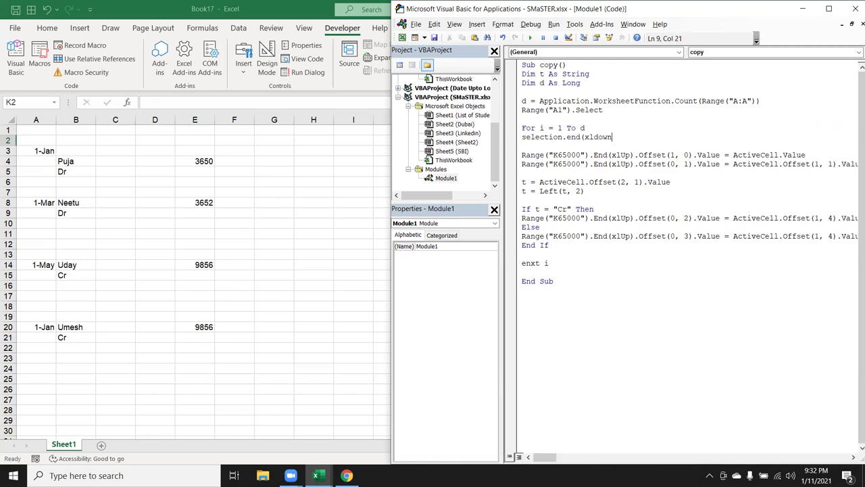
type(").select")
key("Down")
left_click(603, 91)
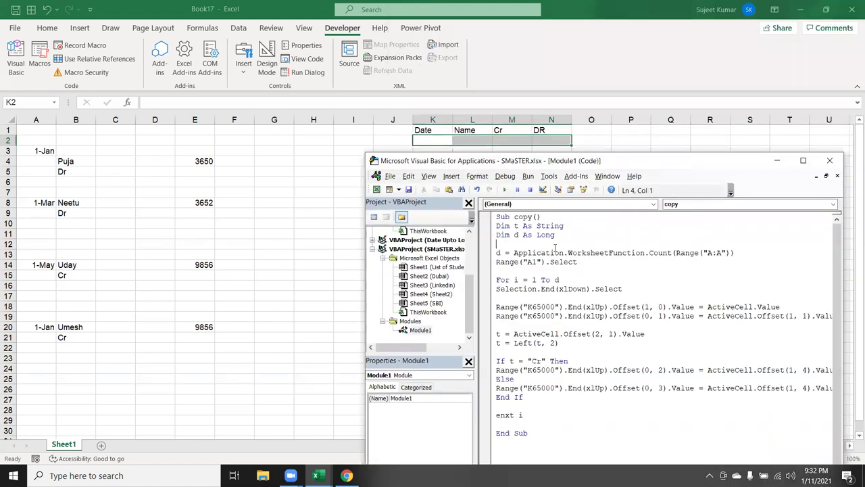
Fix the compile error by correcting 'enxt i' to 'Next i'
key("F5")
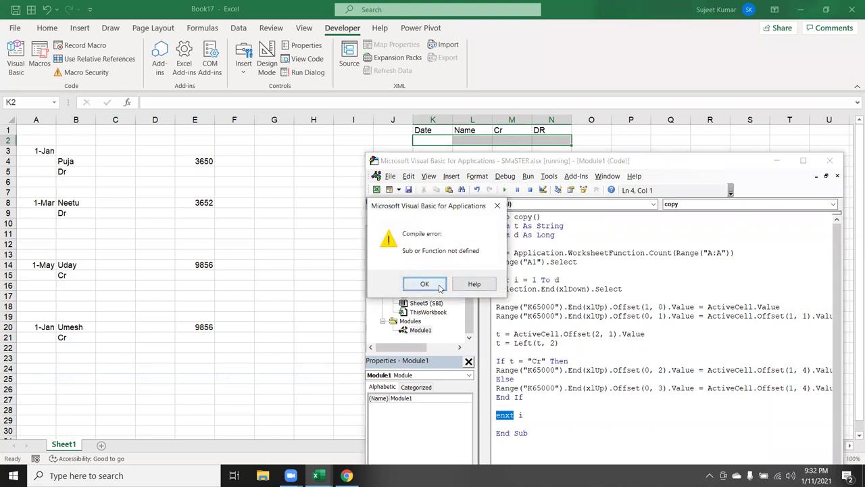
left_click(424, 284)
left_click(548, 247)
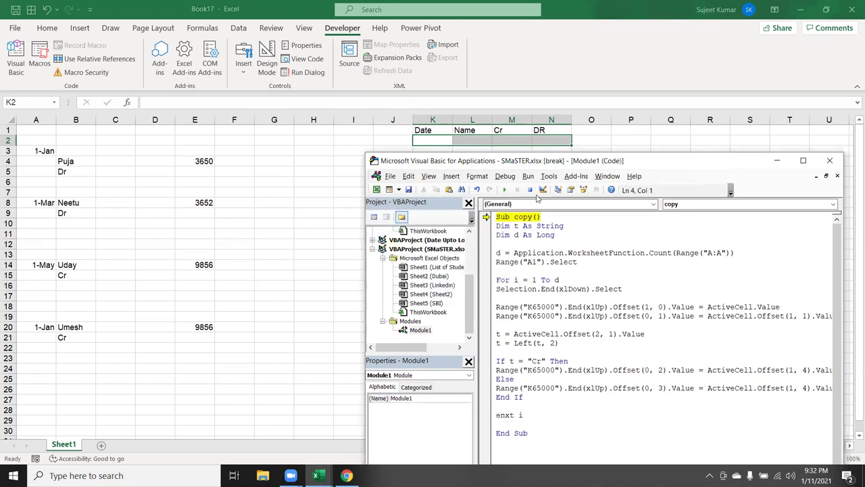
left_click(505, 415)
key("BackSpace")
type("e")
left_click(534, 325)
Step through the macro with F8, filling K2:N2 with 1-Jan, 3650 and K3:L3 with 1-Mar, Dr
key("F8")
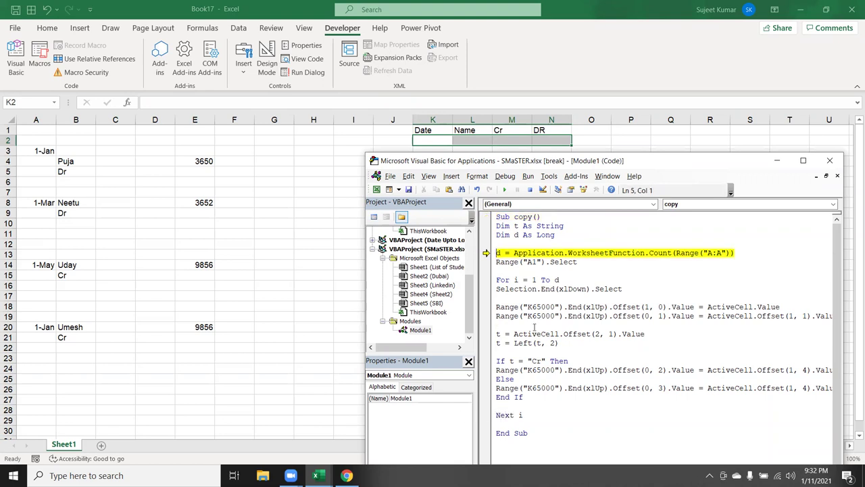
key("F8")
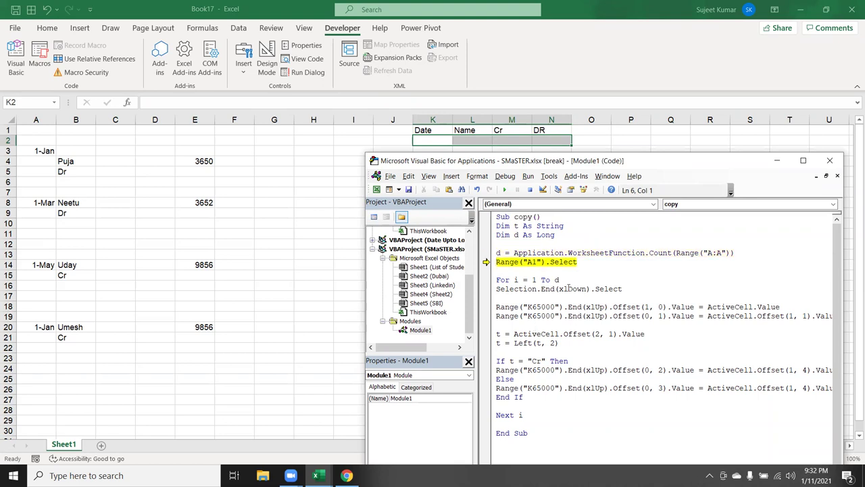
mouse_move(499, 250)
key("F8")
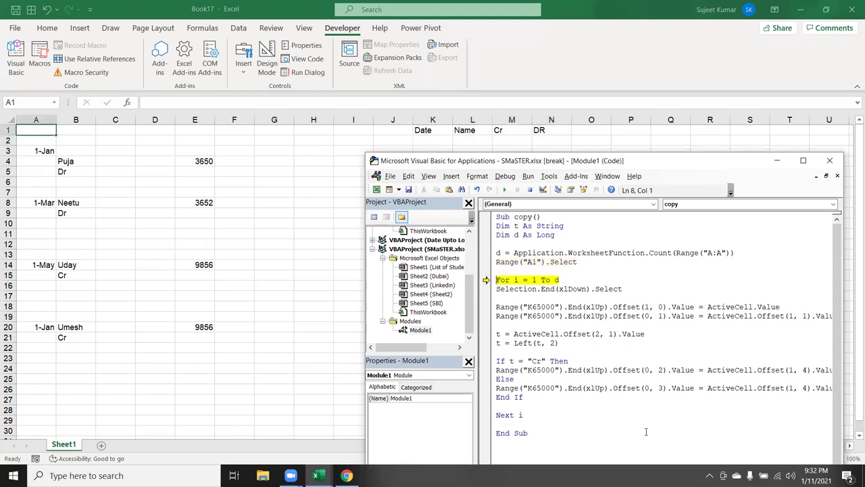
key("F8")
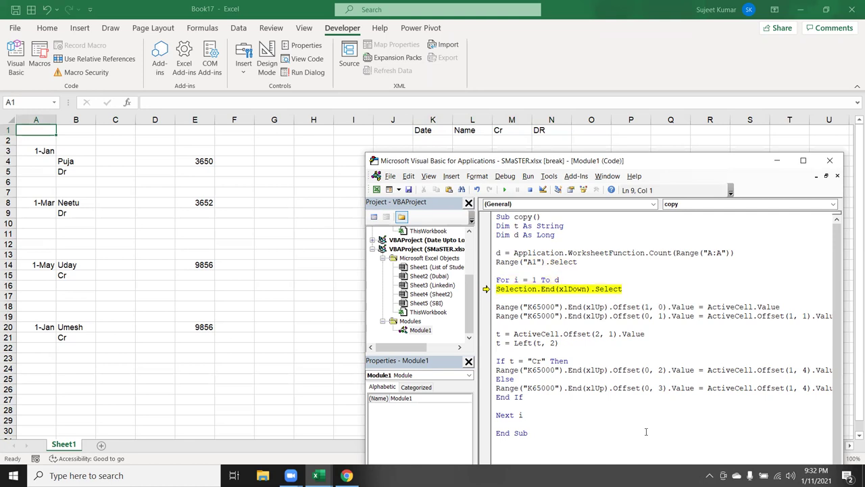
key("F8")
key("F8")
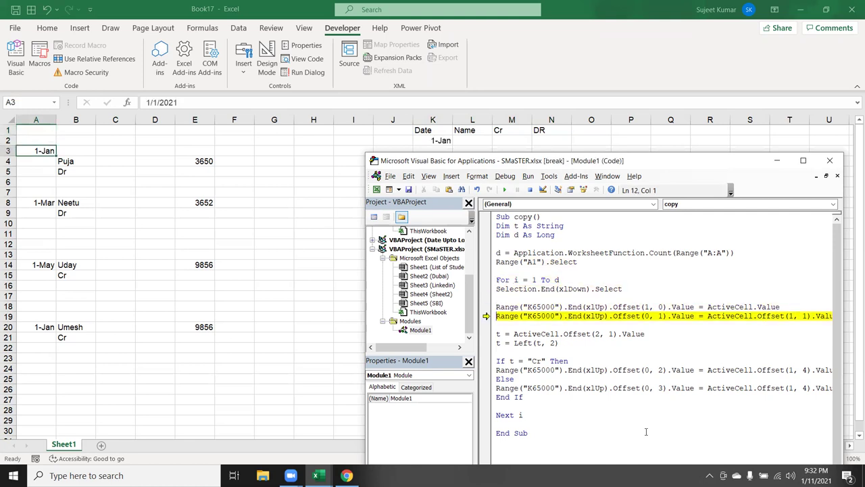
key("F8")
key("F8")
key("F8")
key("F8")
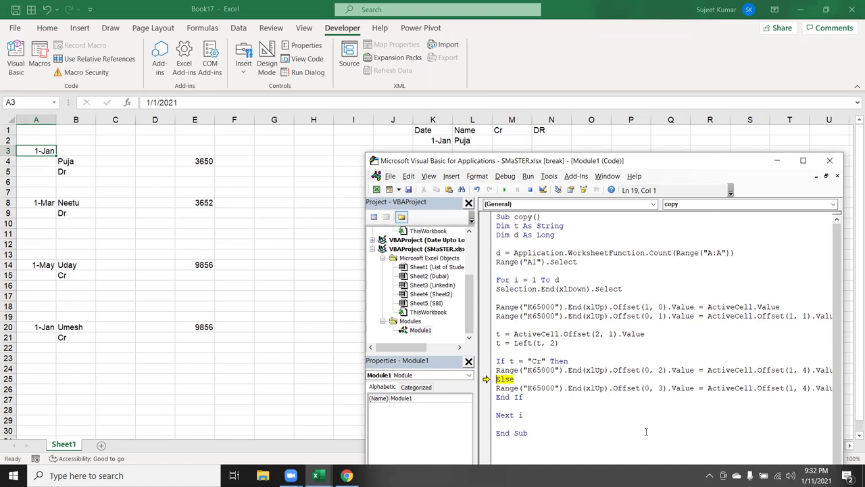
key("F8")
key("F8")
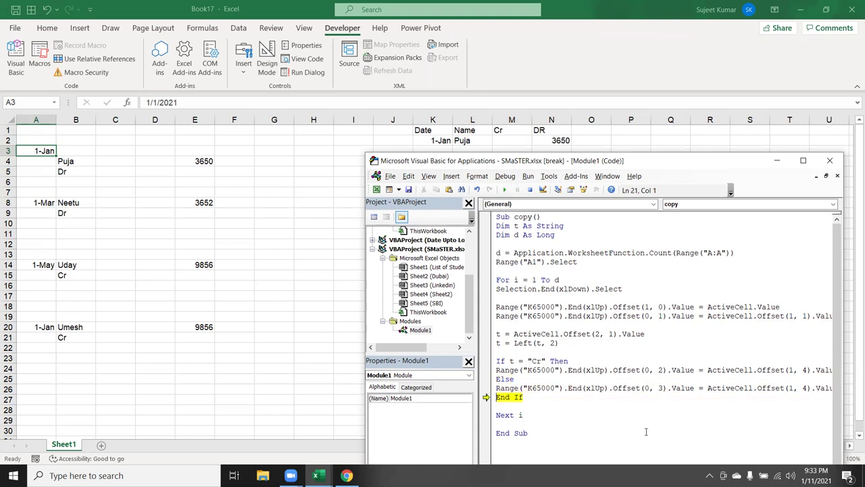
key("F8")
key("F8")
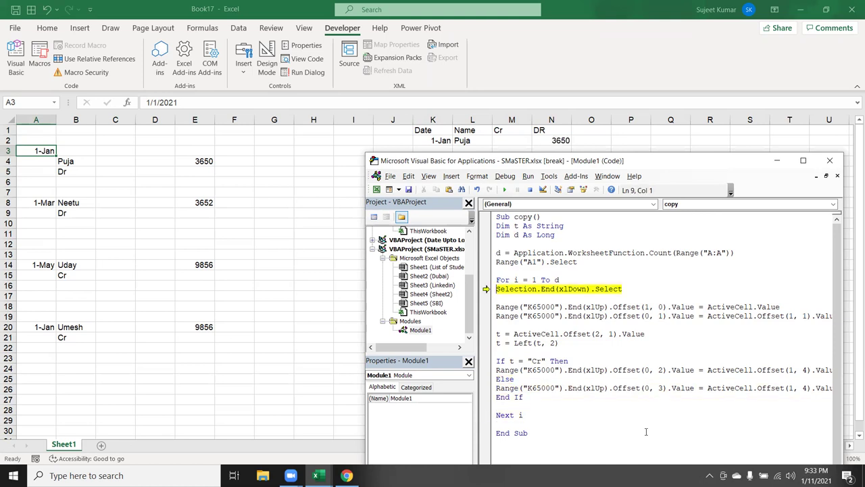
key("F8")
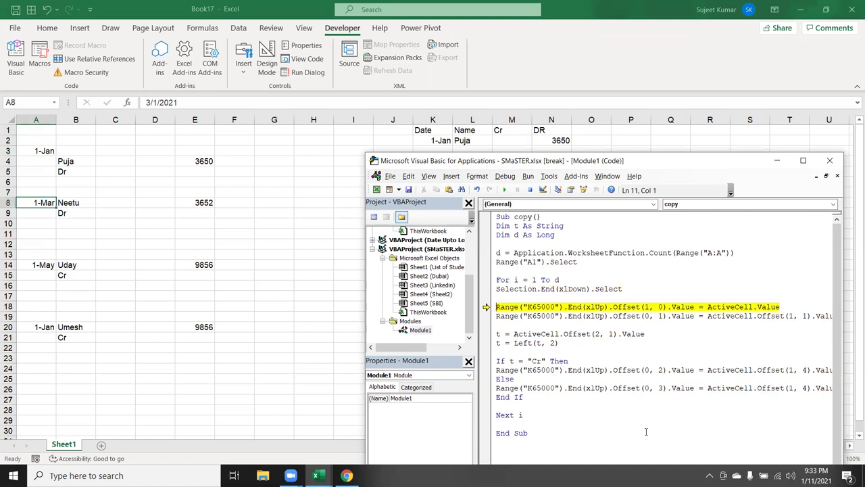
key("F8")
key("F8")
key("F8")
key("F8")
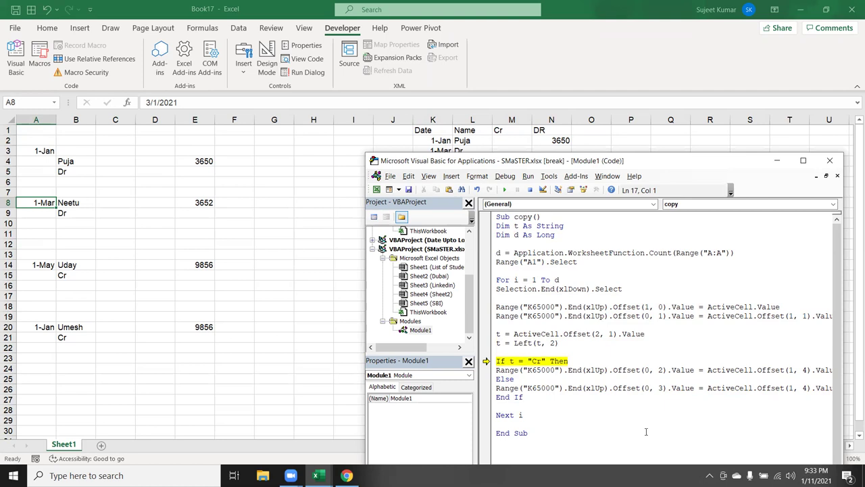
key("F8")
key("F8")
key("F8")
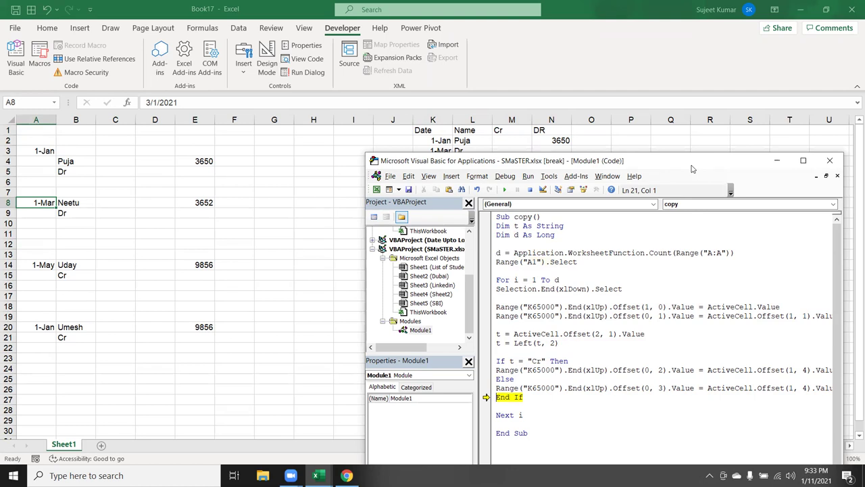
Stop the running macro with Reset and return to the worksheet at B8
left_click_drag(691, 168, 674, 177)
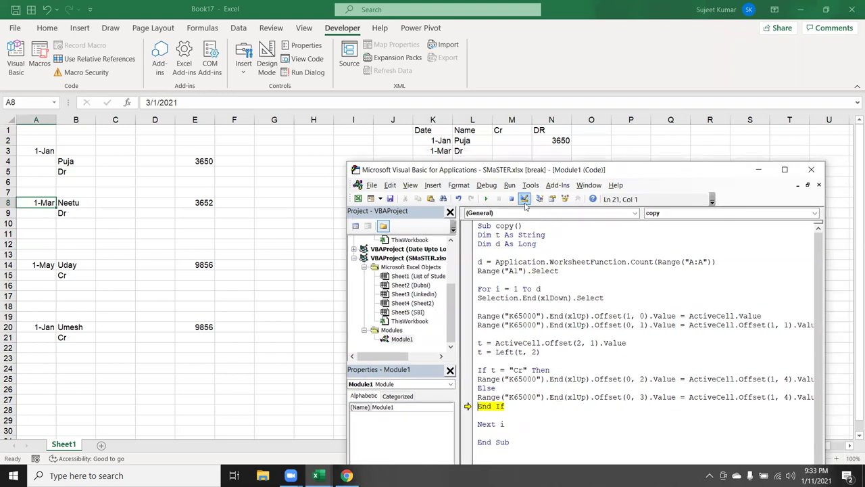
left_click(513, 199)
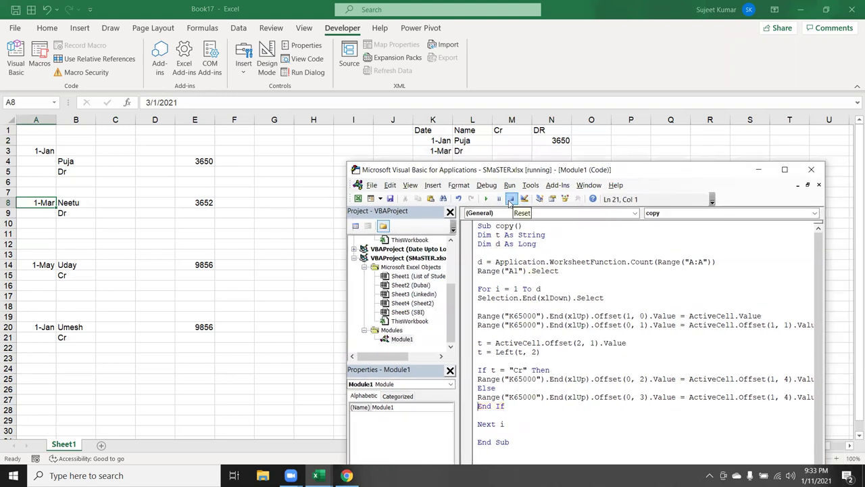
left_click(34, 223)
left_click(79, 202)
Shift the record blocks B8:E9, B14:E15 and B20:E21 down one row each
left_click_drag(79, 203, 189, 218)
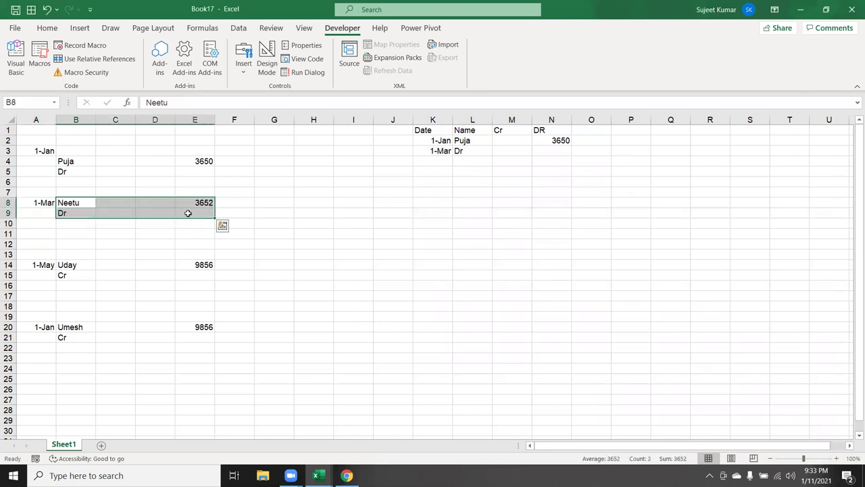
left_click_drag(154, 219, 151, 229)
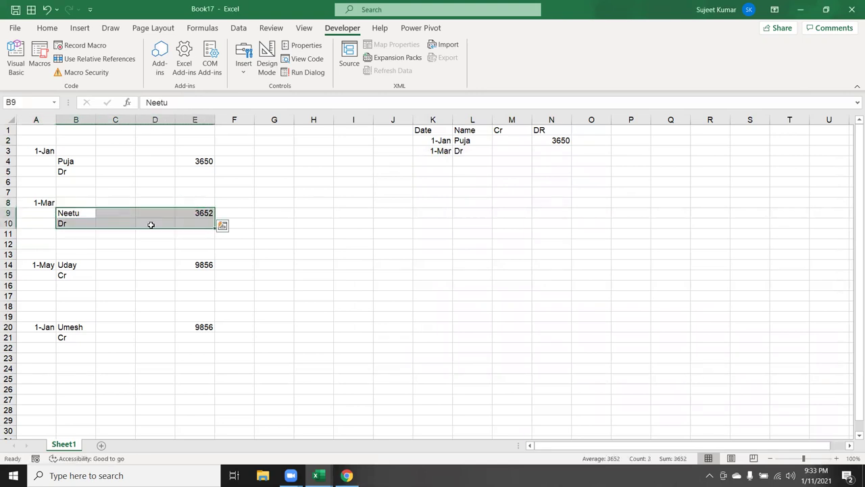
mouse_move(82, 265)
left_mouse_down()
mouse_move(189, 271)
mouse_move(171, 293)
left_mouse_up()
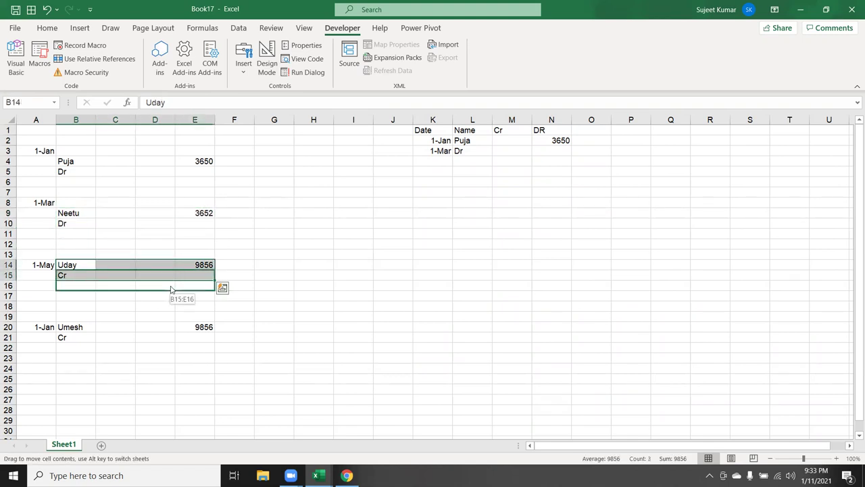
left_click(98, 329)
mouse_move(97, 329)
left_mouse_down()
mouse_move(177, 337)
mouse_move(167, 351)
left_mouse_up()
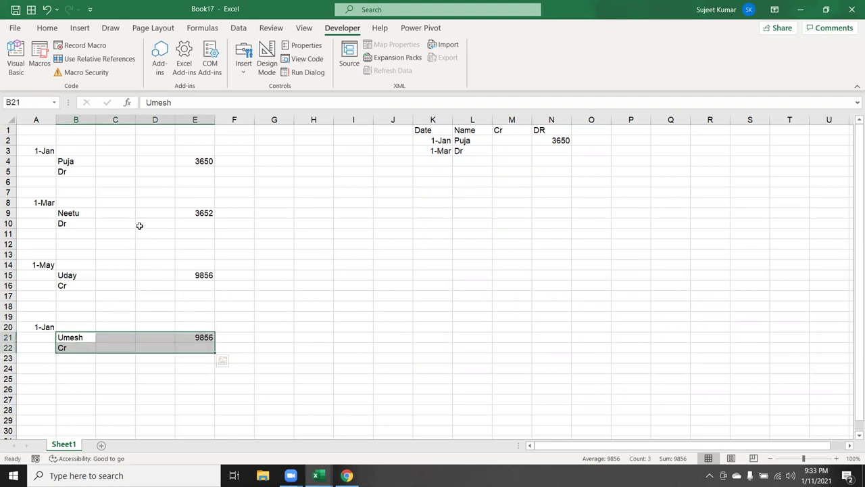
left_click(140, 225)
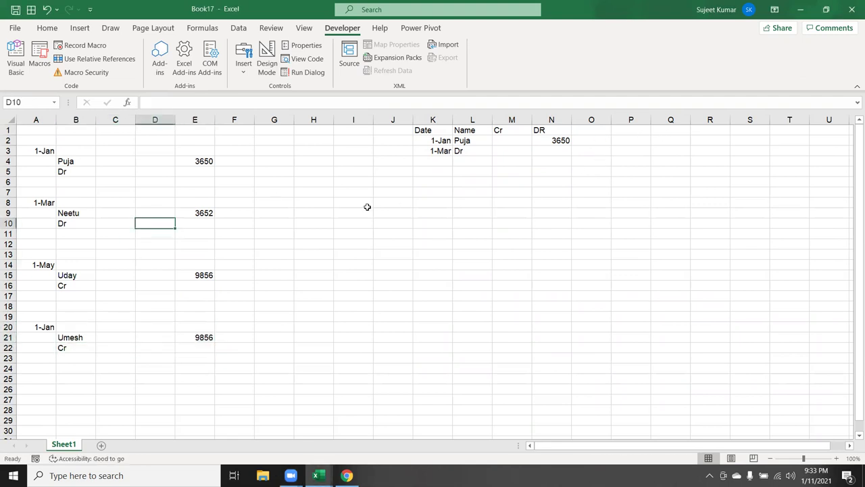
key("alt")
Clear K2:N3 and rerun the copy macro, filling K2:N5 with all four records
left_click_drag(454, 141, 558, 150)
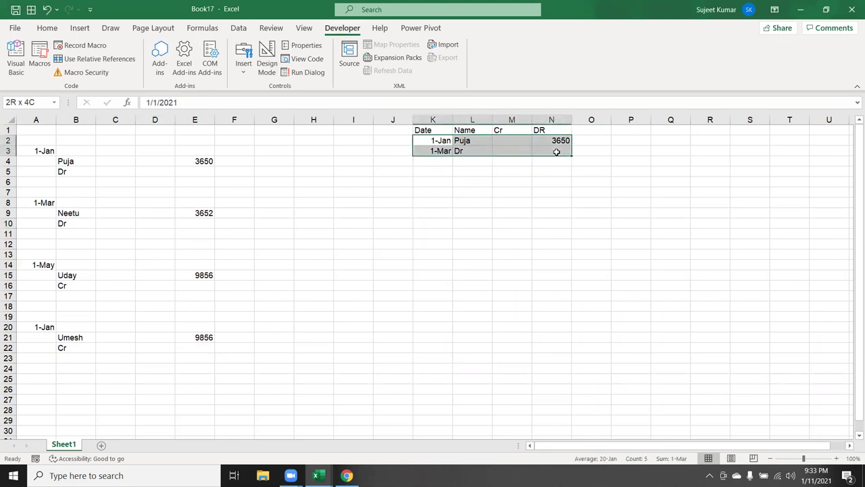
key("Delete")
key("alt+F11")
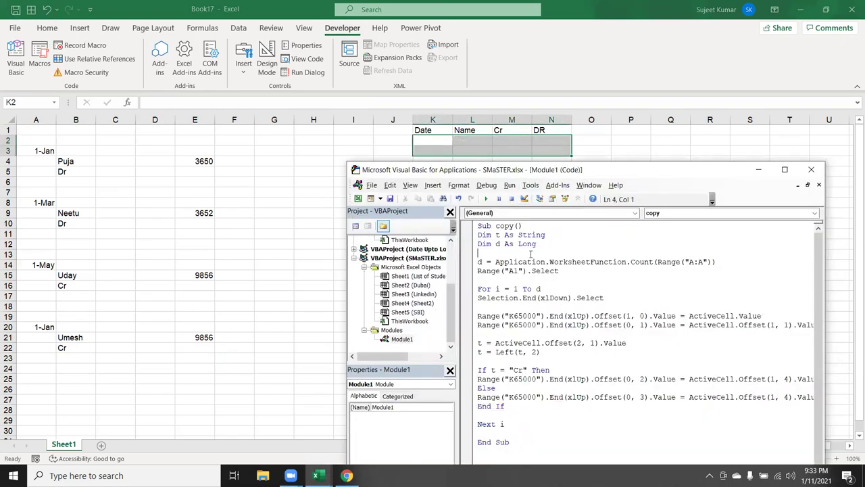
left_click(486, 198)
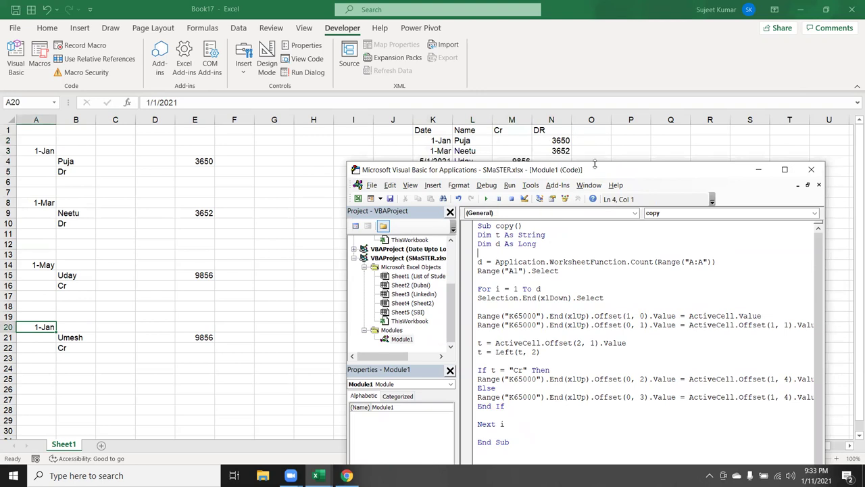
left_click(549, 141)
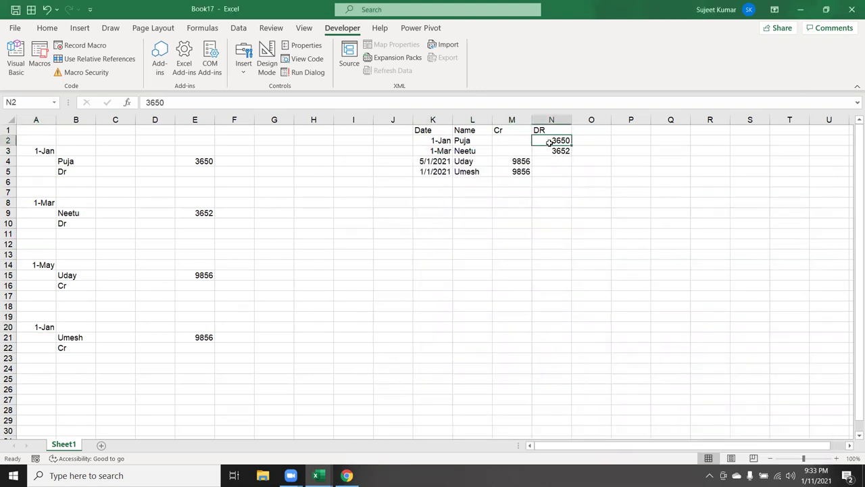
key("alt+F11")
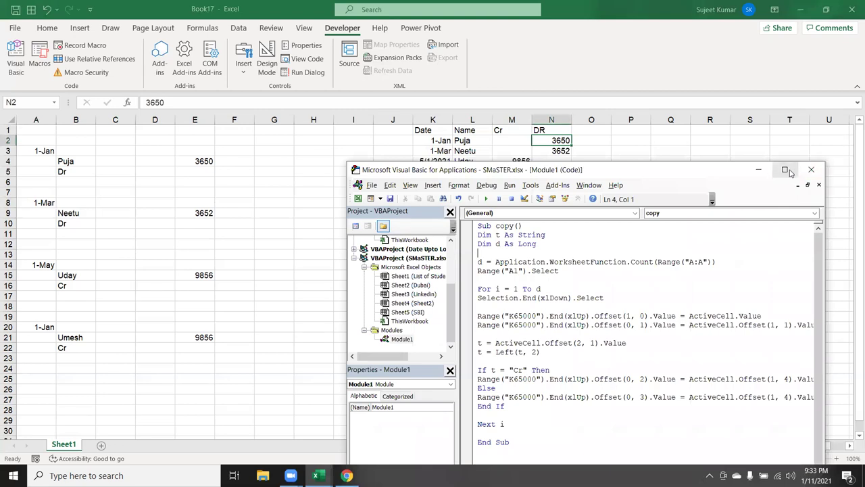
left_click(786, 170)
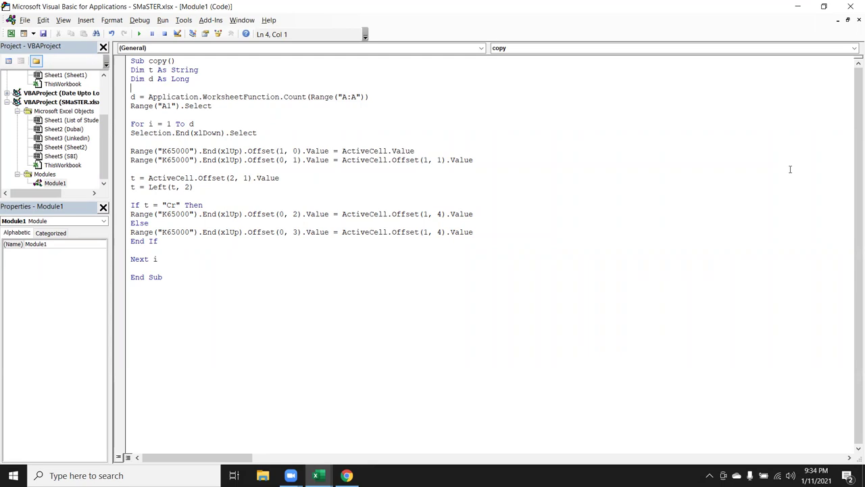
key("alt+F11")
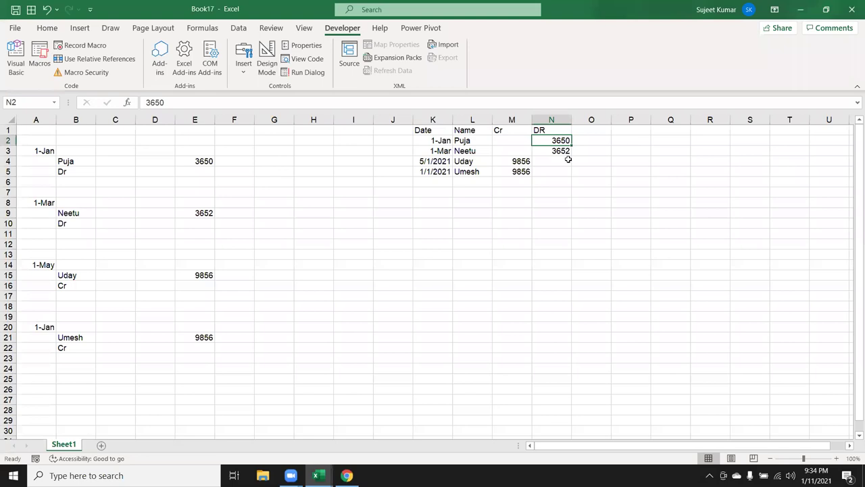
left_click(48, 129)
left_click(37, 150)
key("ctrl+c")
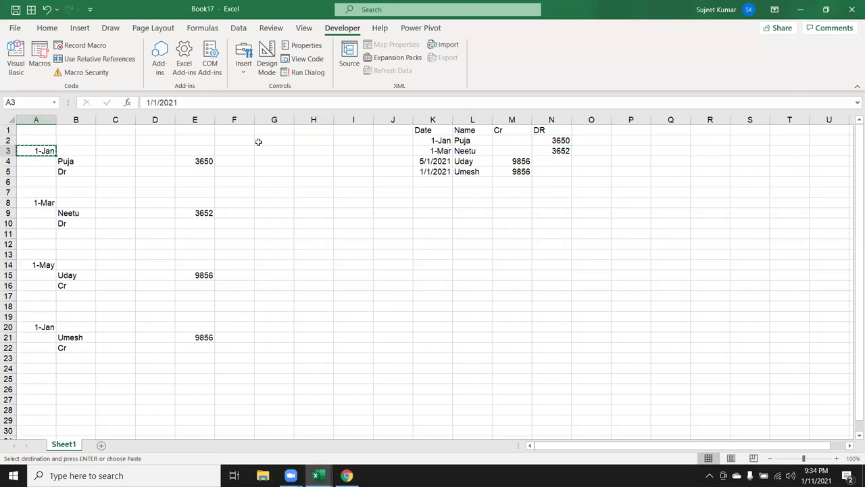
key("Down")
key("Right")
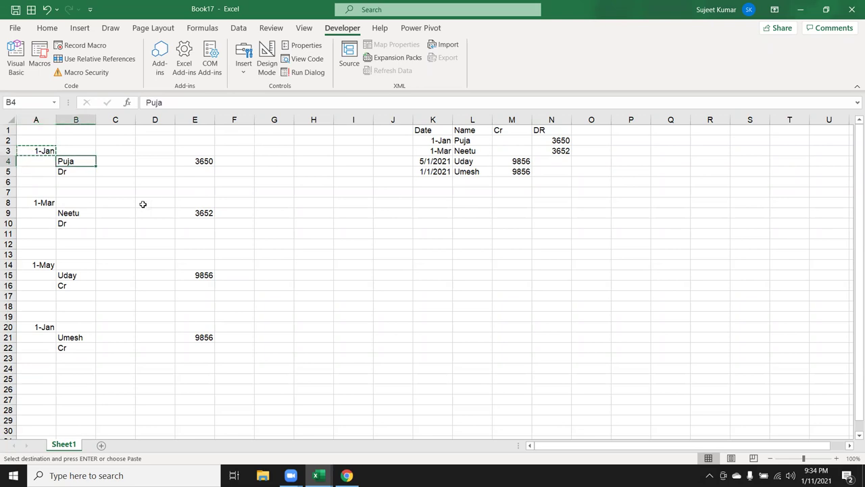
key("Down")
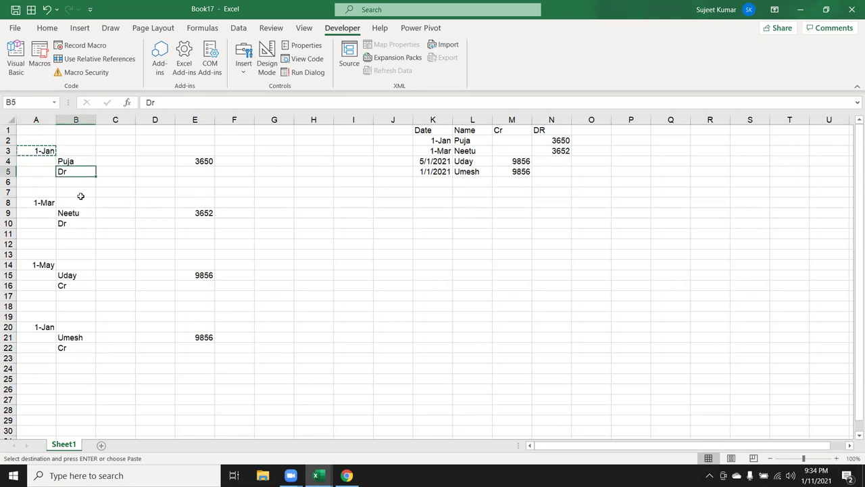
left_click(203, 160)
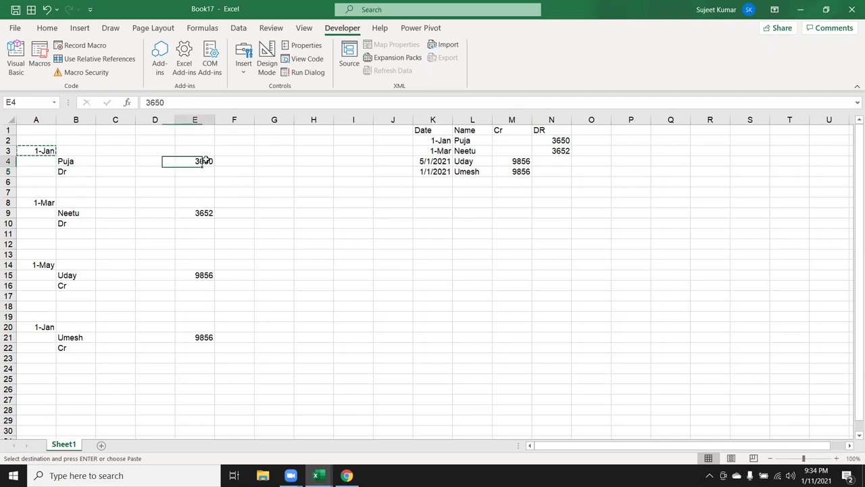
left_click(20, 172)
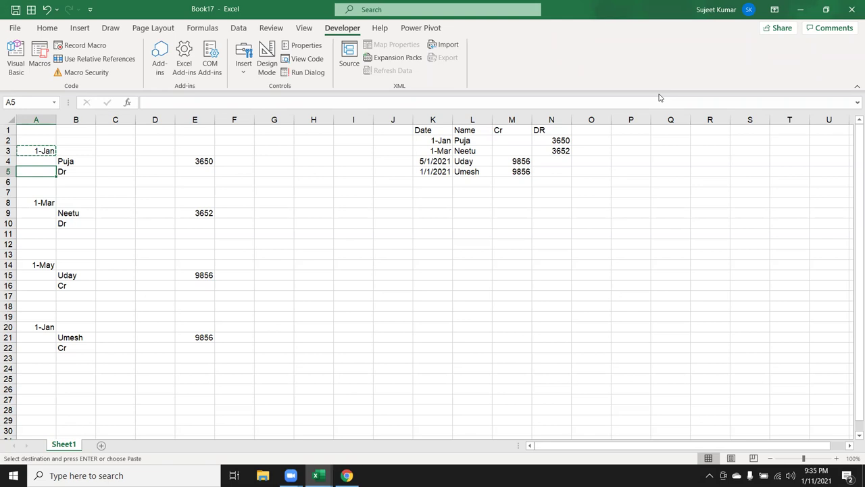
Append ' from' and the sender's name to the Dr note in B5
key("Right")
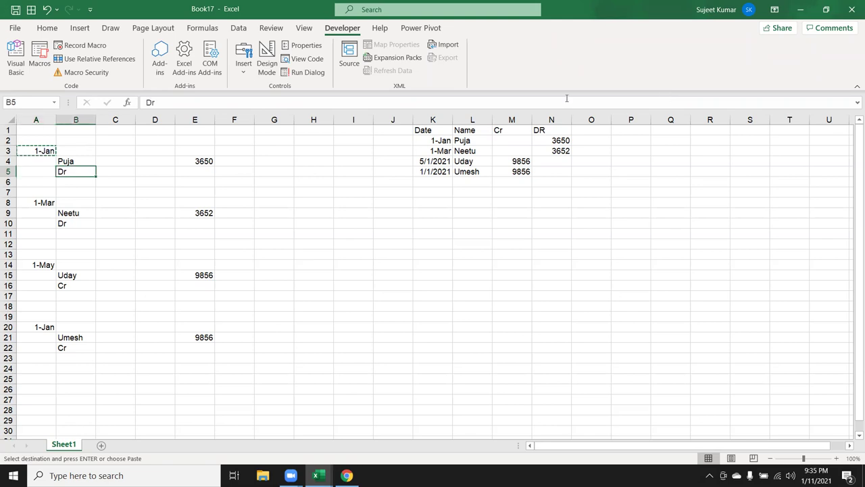
left_click(169, 106)
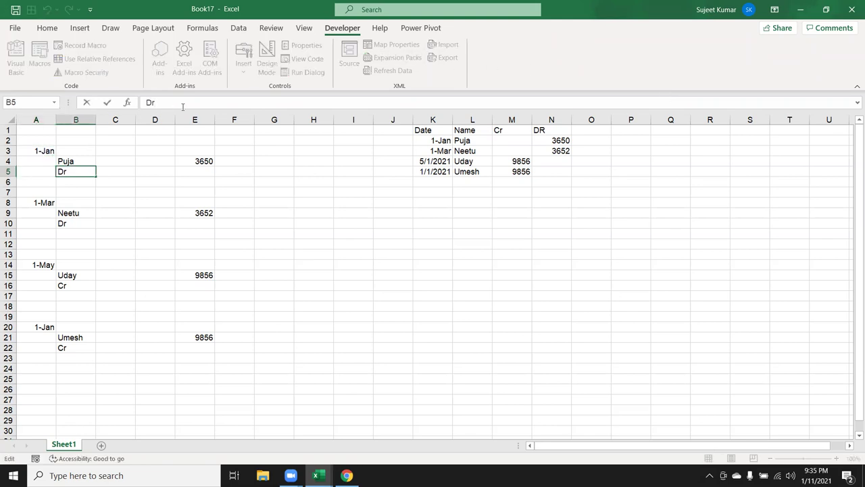
type("from Maish Sharma")
key("Return")
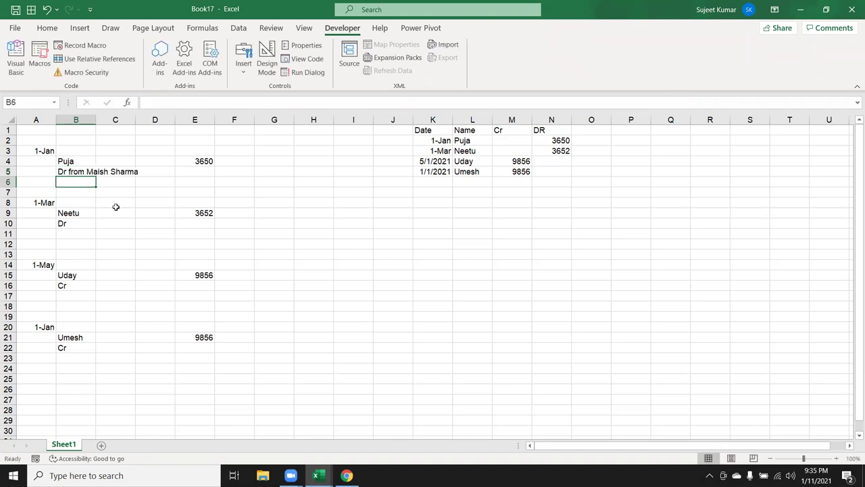
left_click(98, 173)
Enter the heading From in O1
left_click(599, 129)
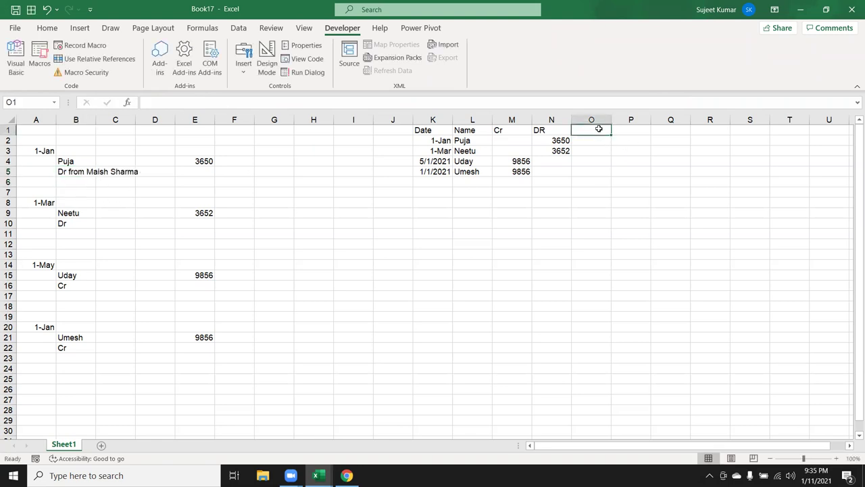
type("From")
key("Return")
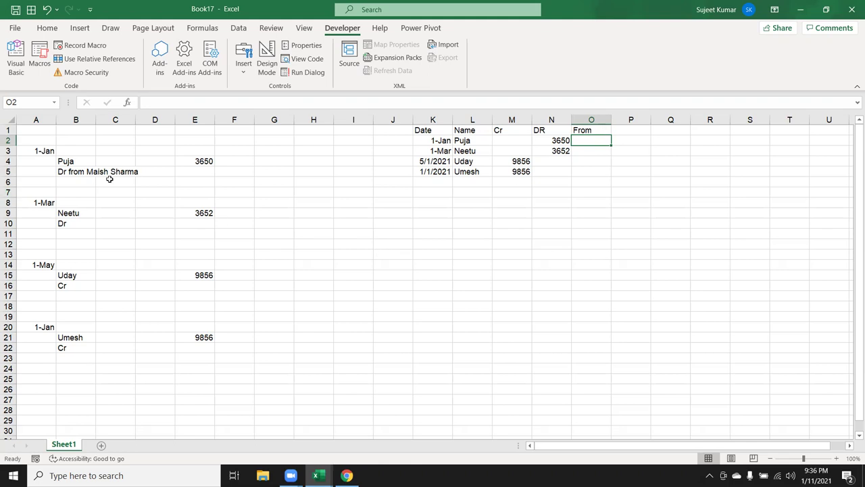
Review the notes in column B and enter the heading To in P1
left_click(91, 224)
key("ctrl+Down")
key("ctrl+Down")
key("ctrl+Down")
key("ctrl+Down")
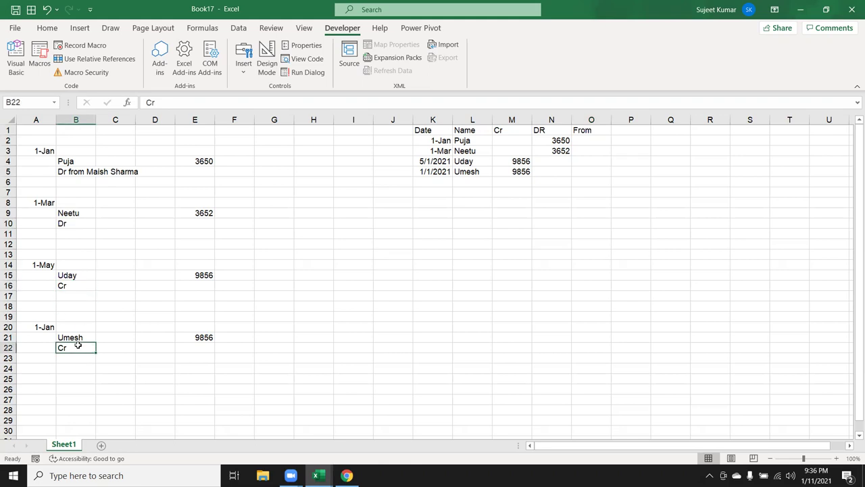
left_click(81, 171)
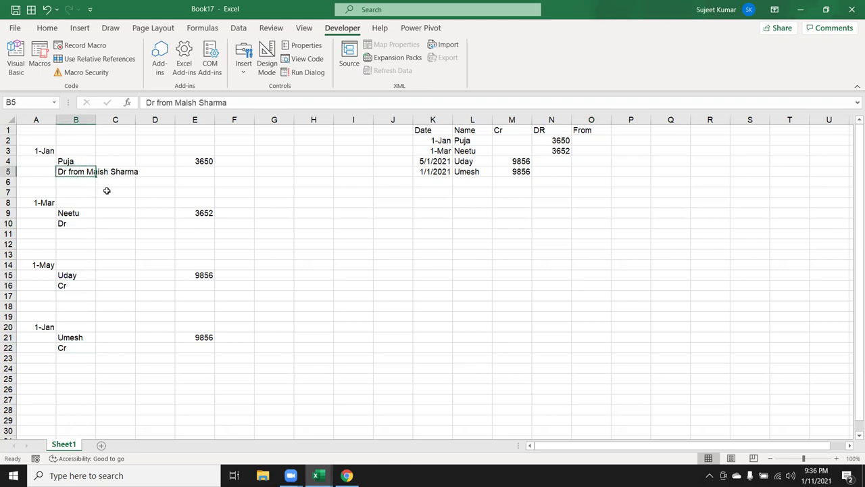
left_click(87, 229)
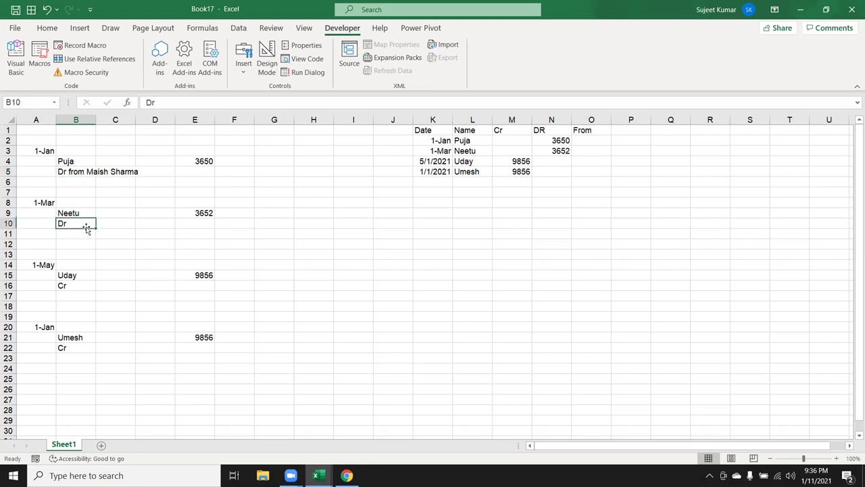
left_click(82, 277)
left_click(80, 285)
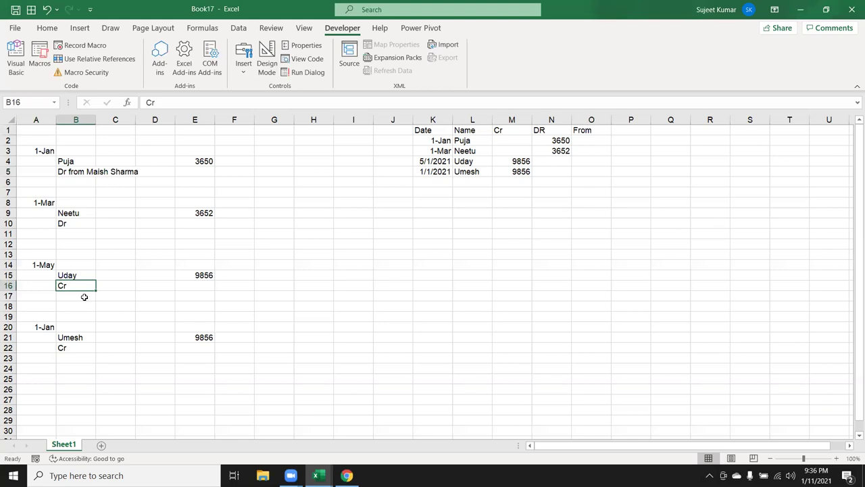
left_click(602, 133)
left_click(632, 129)
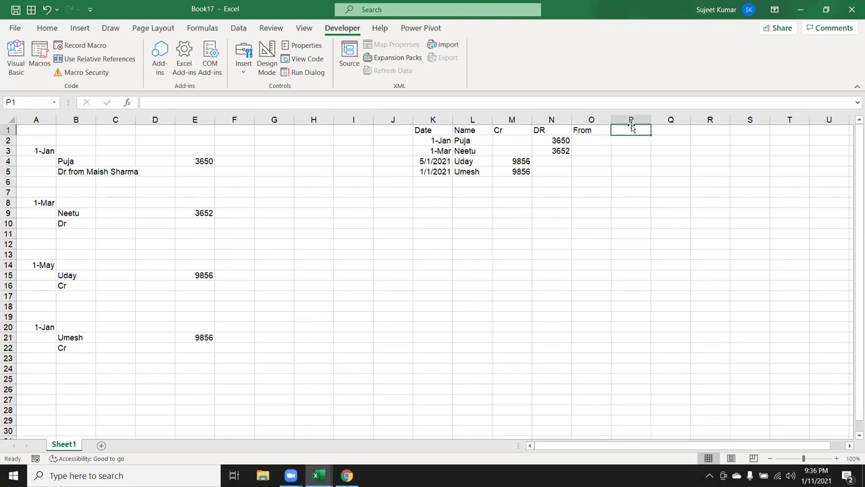
type("To")
key("Return")
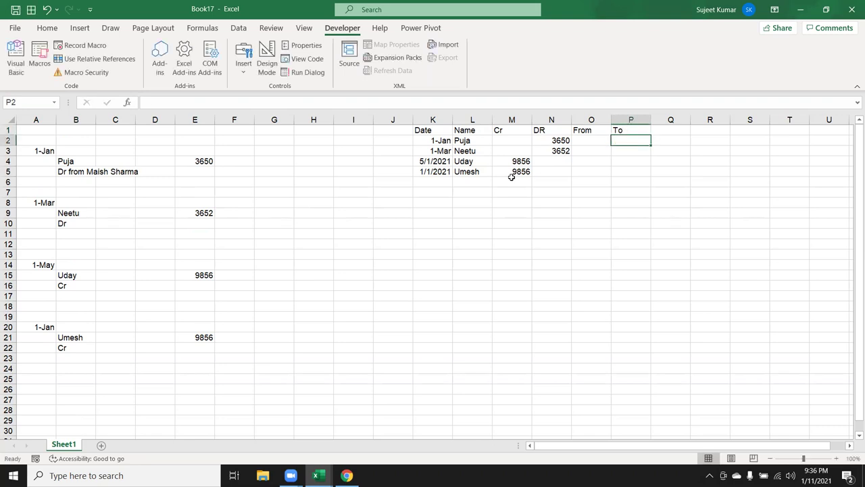
Append 'To' and the recipient's name to the Cr note in B16
left_click(83, 172)
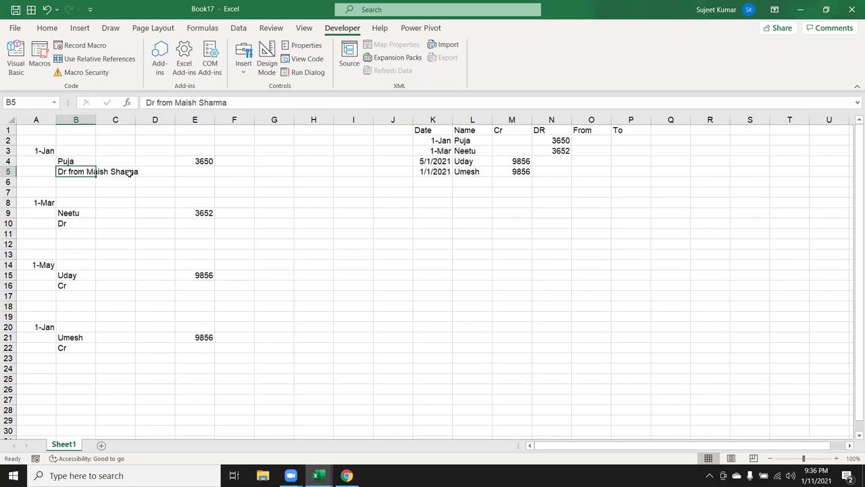
double_click(74, 285)
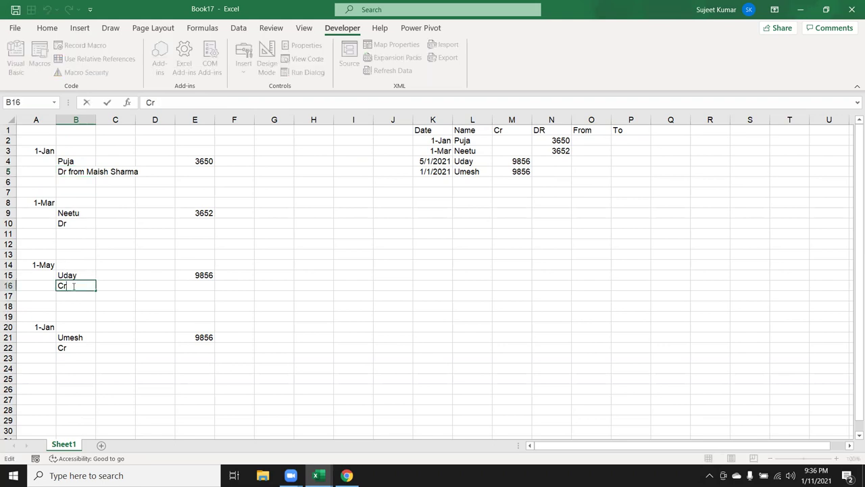
type("To")
type(" Kum")
key("BackSpace")
type("nal Varma")
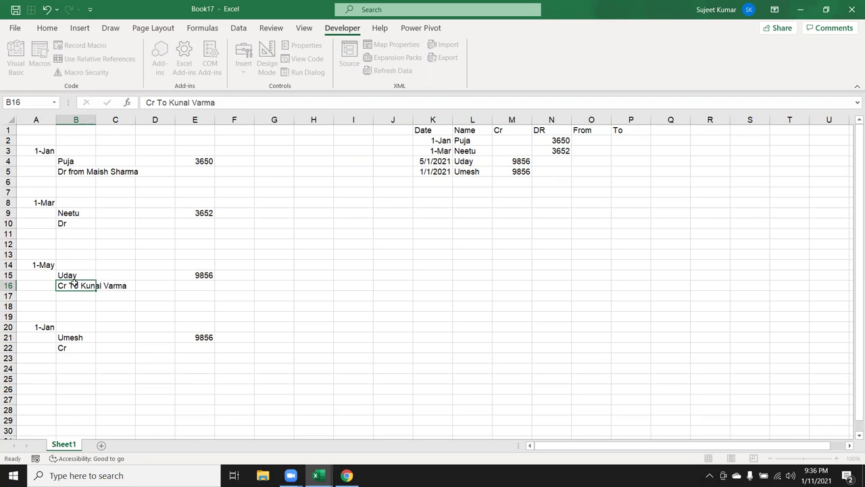
key("Return")
left_click(66, 286)
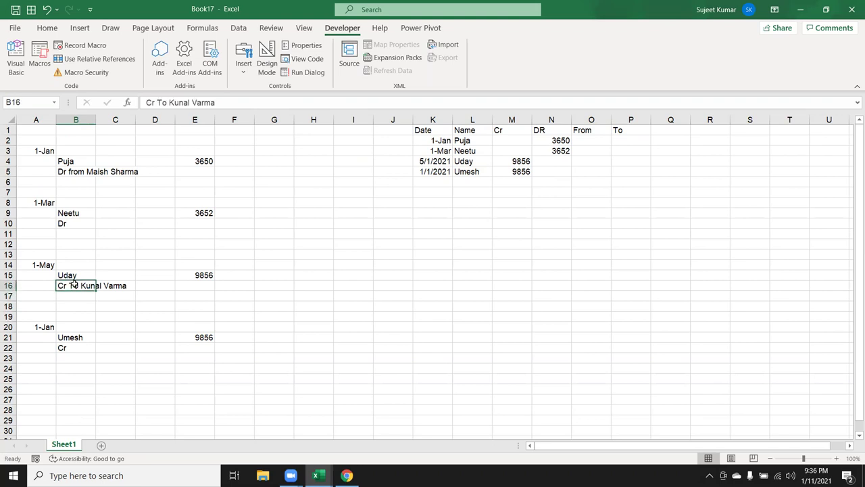
Put all the macro code on the clipboard via select-all, cut and undo, then bring up Chrome
left_click(629, 142)
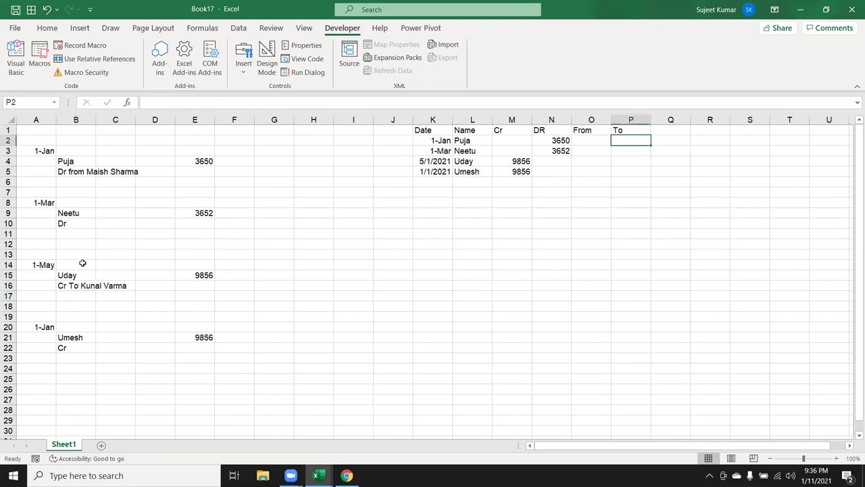
left_click(87, 171)
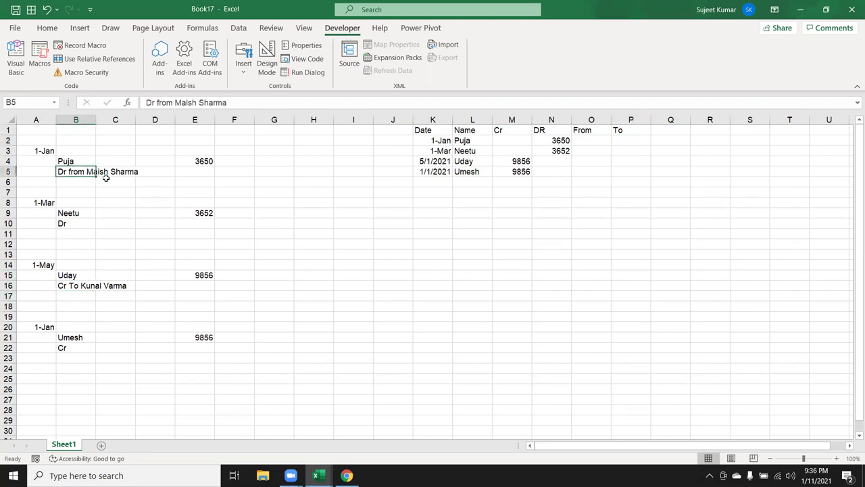
left_click(598, 138)
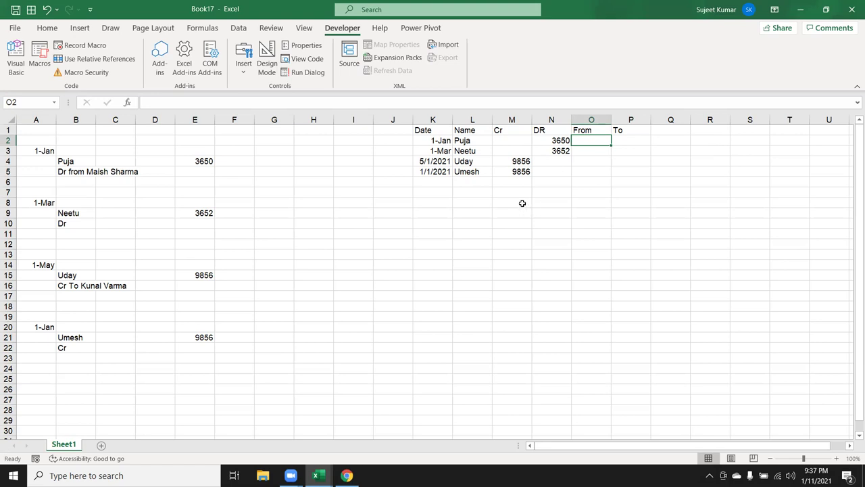
key("alt+F11")
key("ctrl+a")
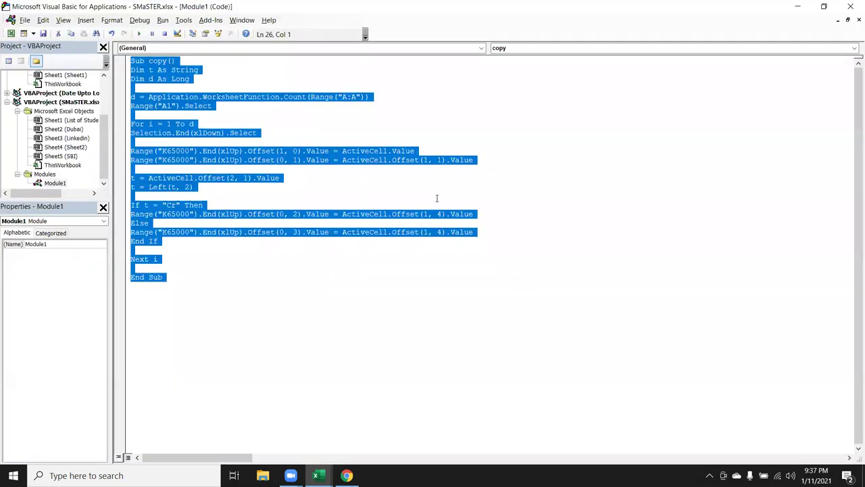
key("ctrl+x")
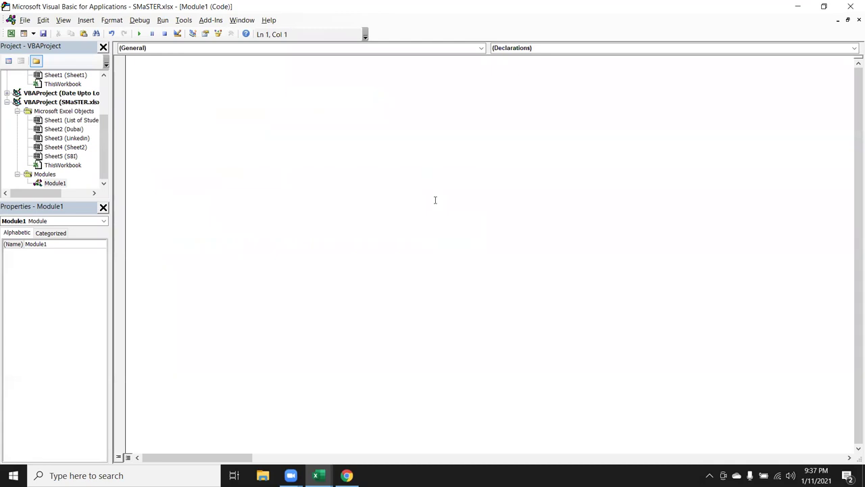
key("ctrl+z")
key("alt+F11")
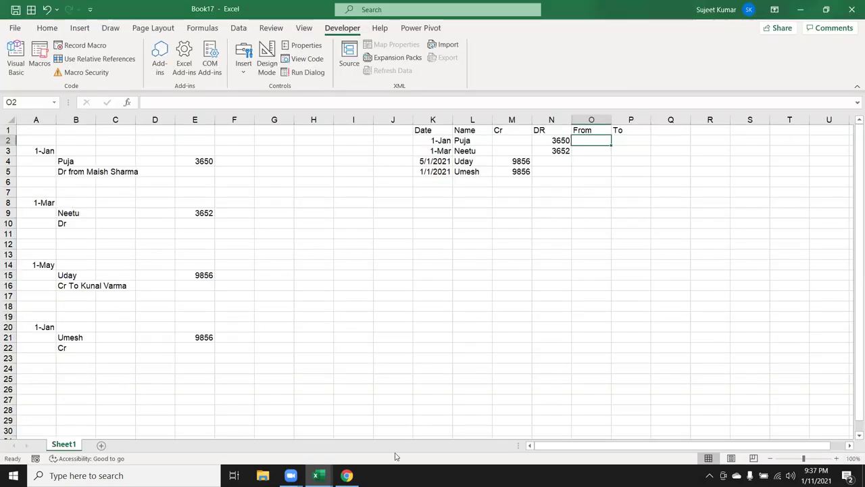
left_click(346, 475)
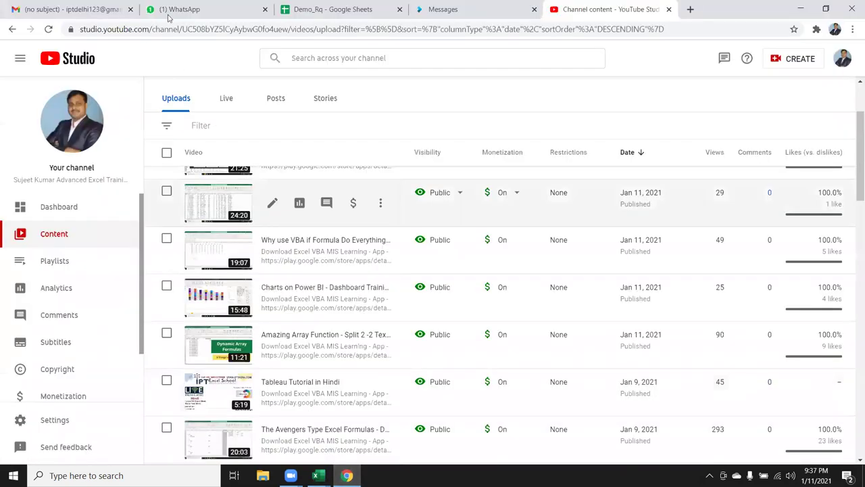
Paste and send the Sub copy() macro code in the Excel classes 8pm WhatsApp group
left_click(169, 13)
scroll(196, 216, "up", 1)
scroll(175, 284, "down", 3)
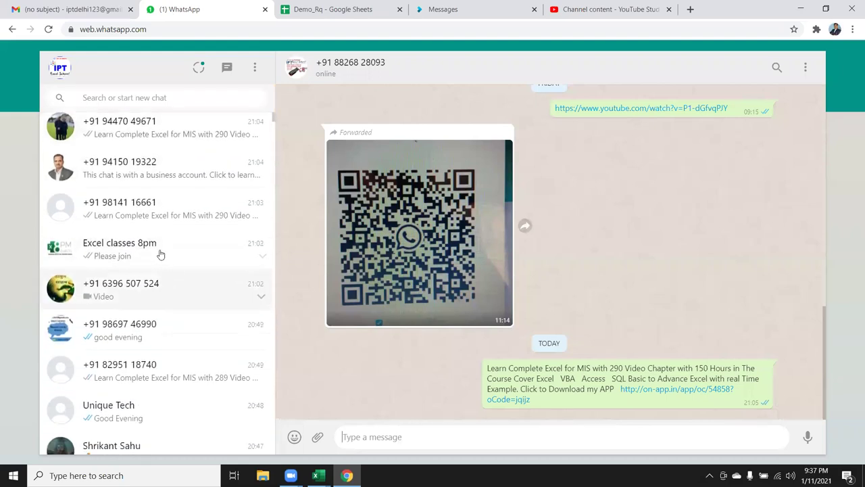
left_click(158, 250)
left_click(341, 432)
key("ctrl+v")
key("Return")
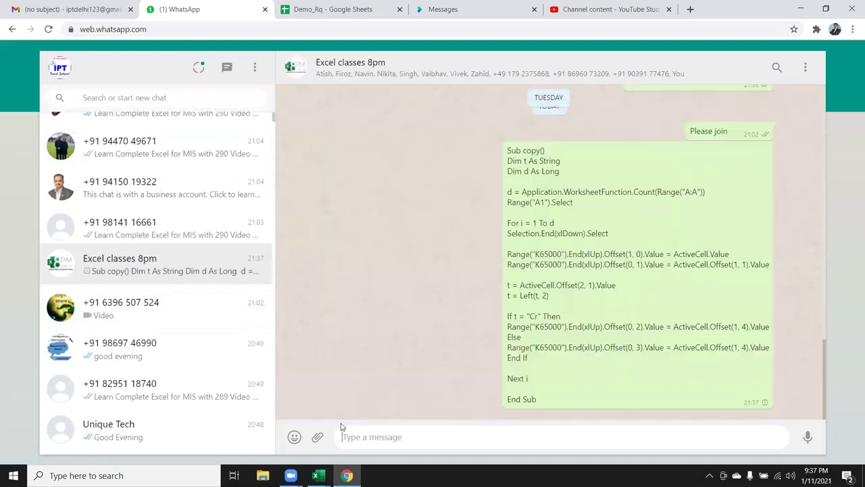